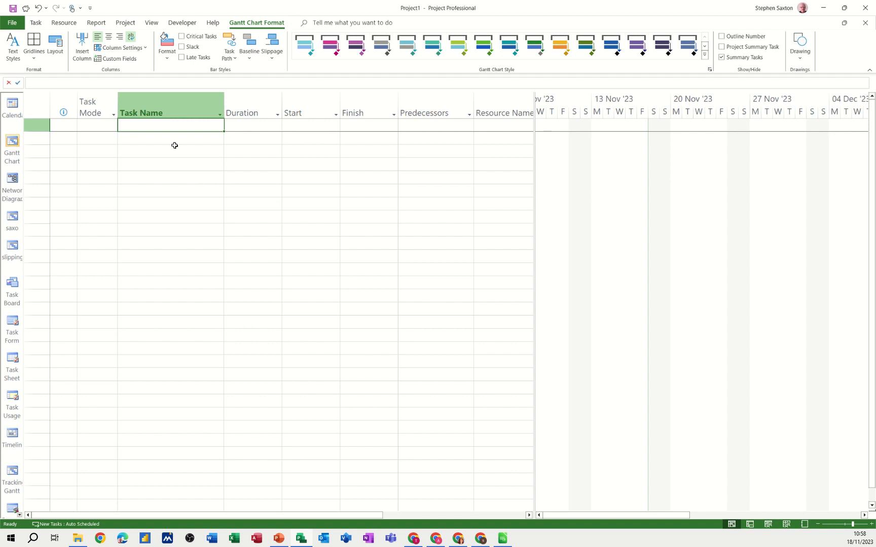
# - Enter four tasks named Project A, Task 1, Task 2 and Task 3 in the first rows of the task list
pyautogui.write('P')
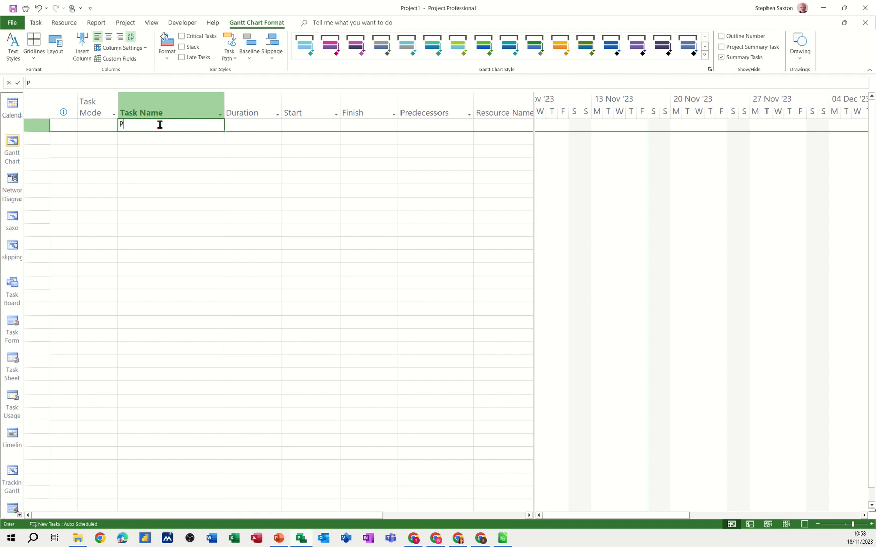
pyautogui.write('roject A')
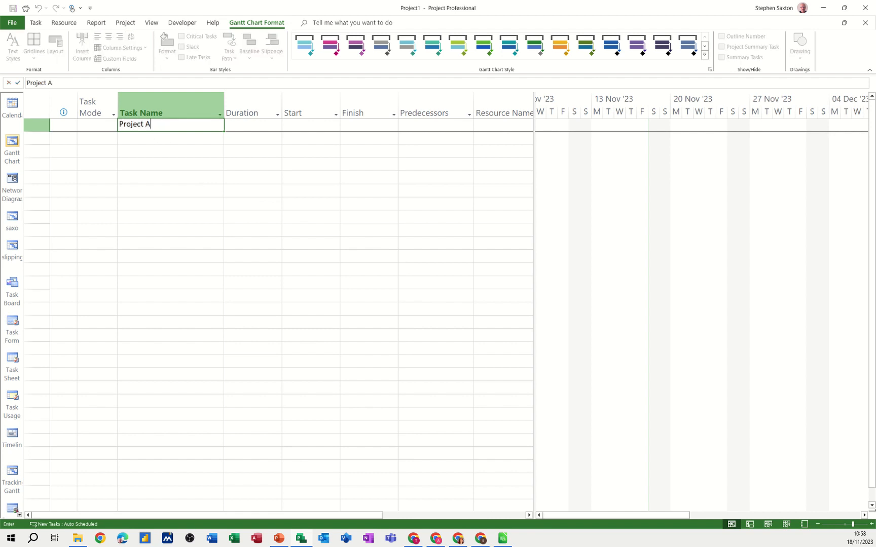
pyautogui.press('Return')
pyautogui.write('Task 1')
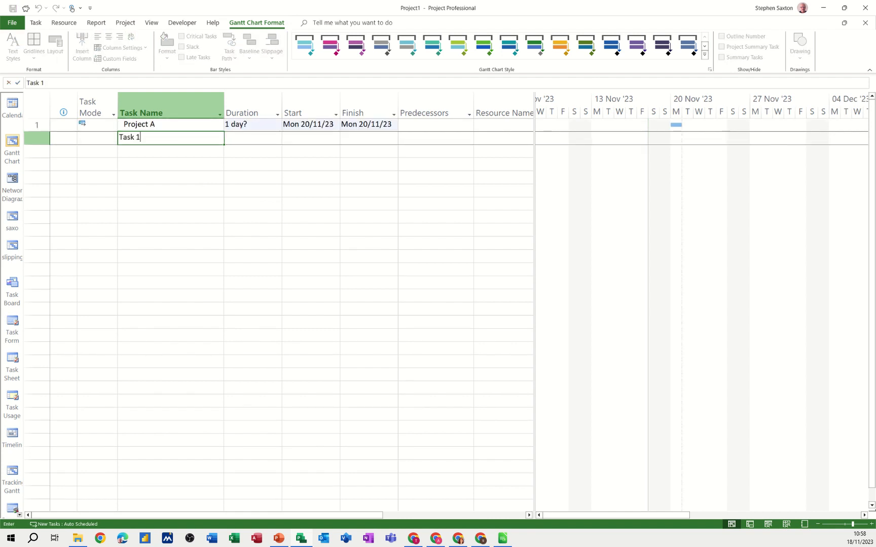
pyautogui.press('Return')
pyautogui.write('Tas')
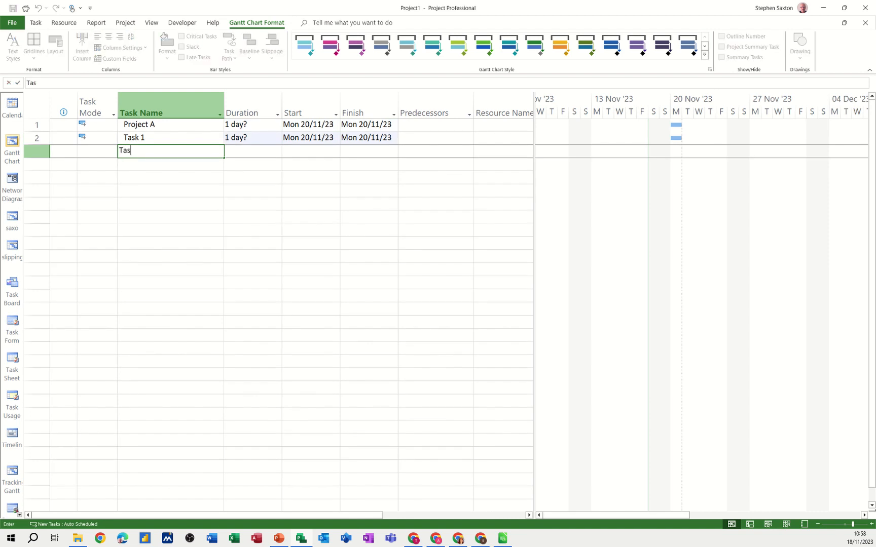
pyautogui.write('k 2')
pyautogui.press('Return')
pyautogui.write('Ta')
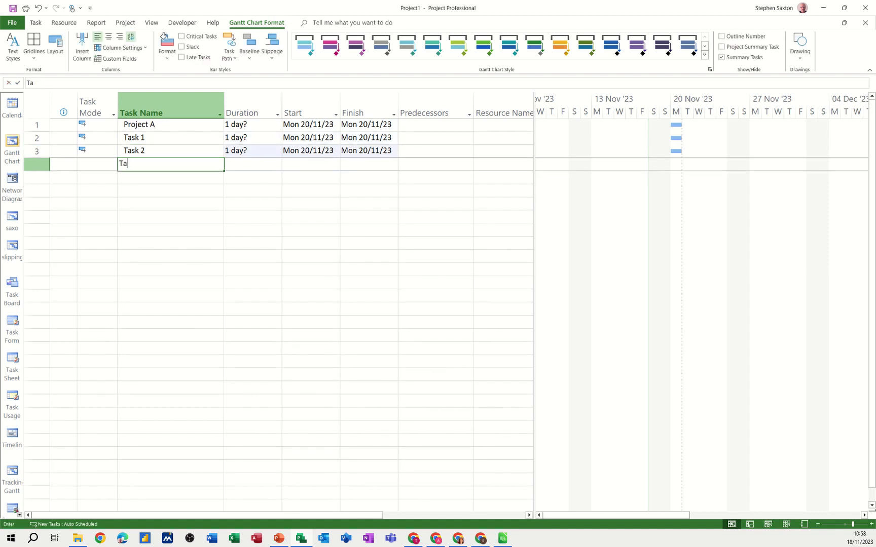
pyautogui.write('sk 3')
pyautogui.press('Return')
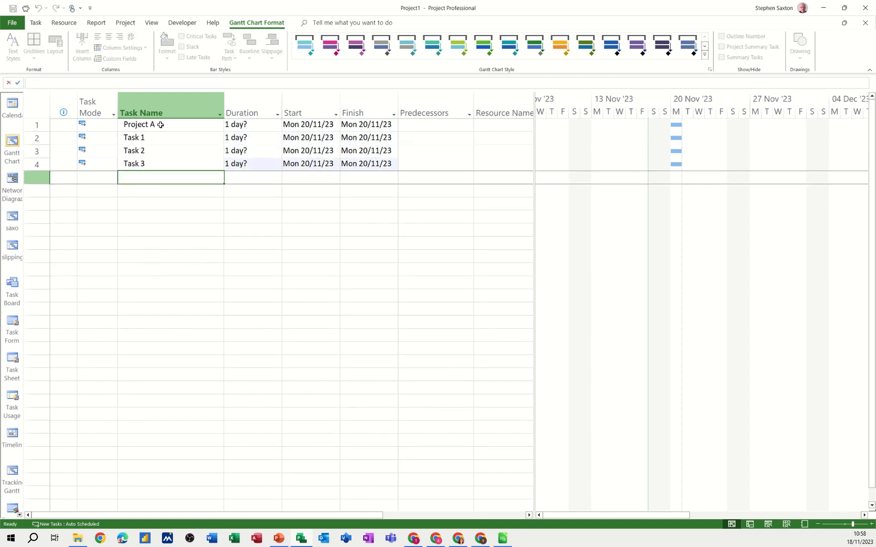
# - Set the durations of Task 1, Task 2 and Task 3 to 1 day each
pyautogui.click(231, 137)
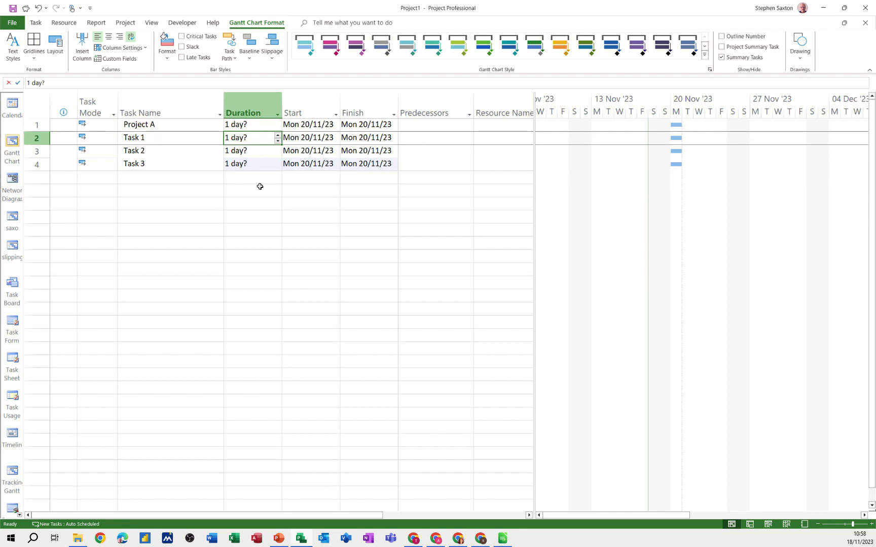
pyautogui.write('1')
pyautogui.press('Return')
pyautogui.write('1')
pyautogui.press('Return')
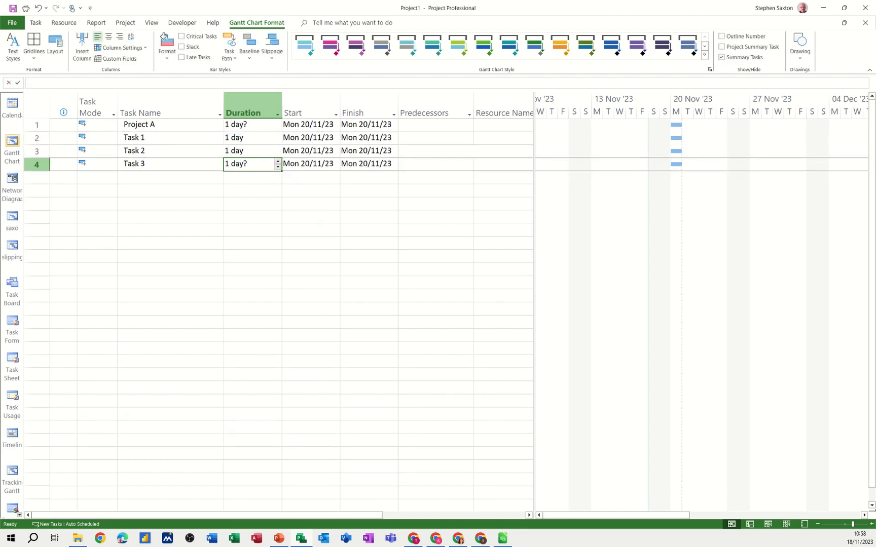
pyautogui.write('1')
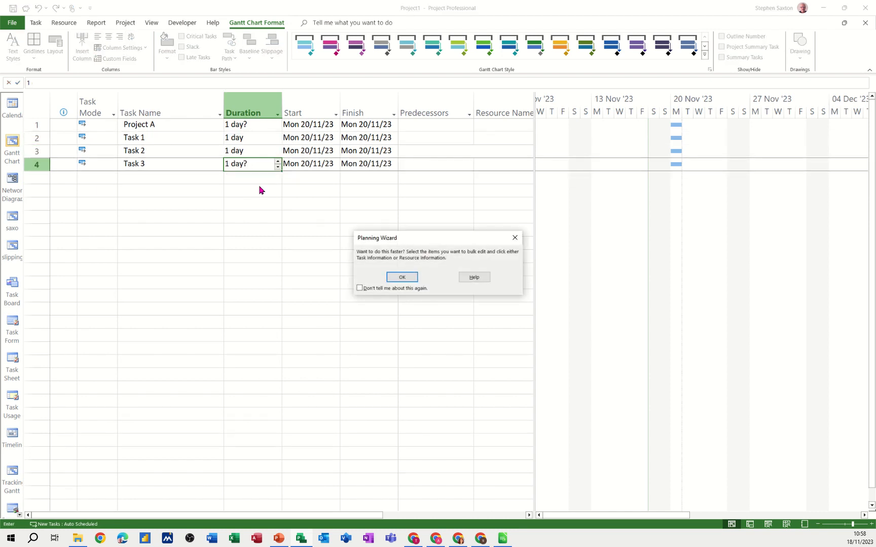
pyautogui.press('Return')
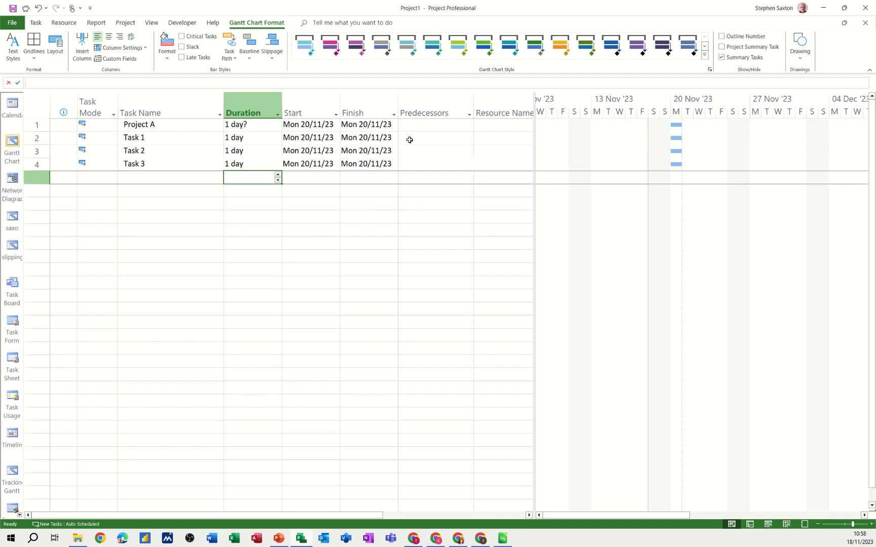
# - Indent Task 1, Task 2 and Task 3 beneath Project A and link them in sequence
pyautogui.moveTo(172, 135); pyautogui.dragTo(168, 162)
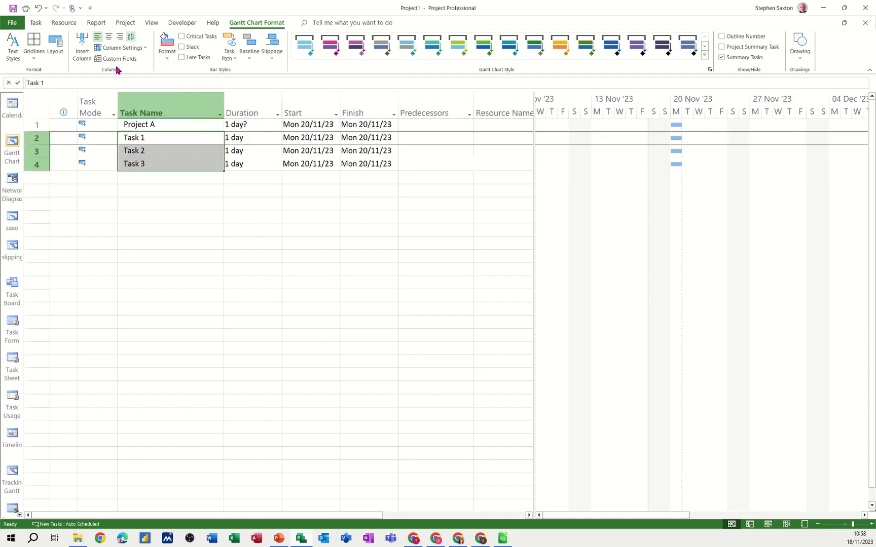
pyautogui.click(36, 23)
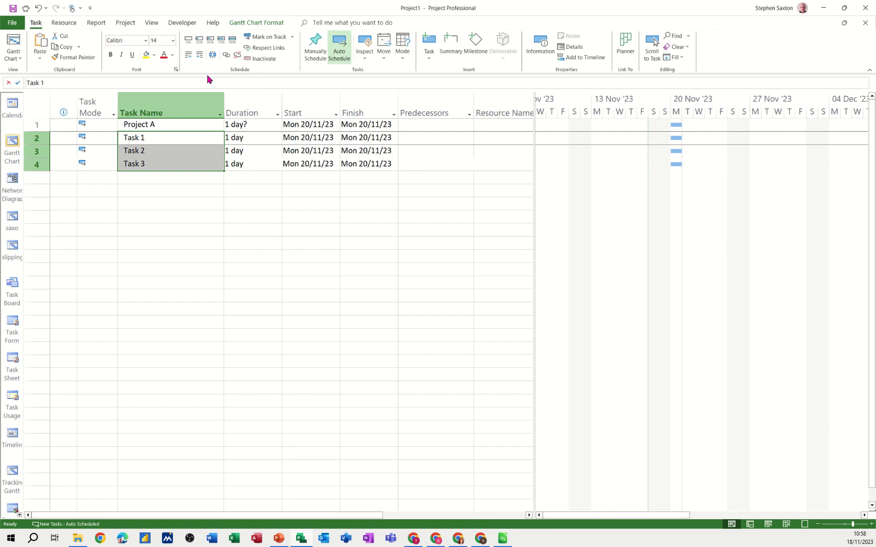
pyautogui.click(200, 56)
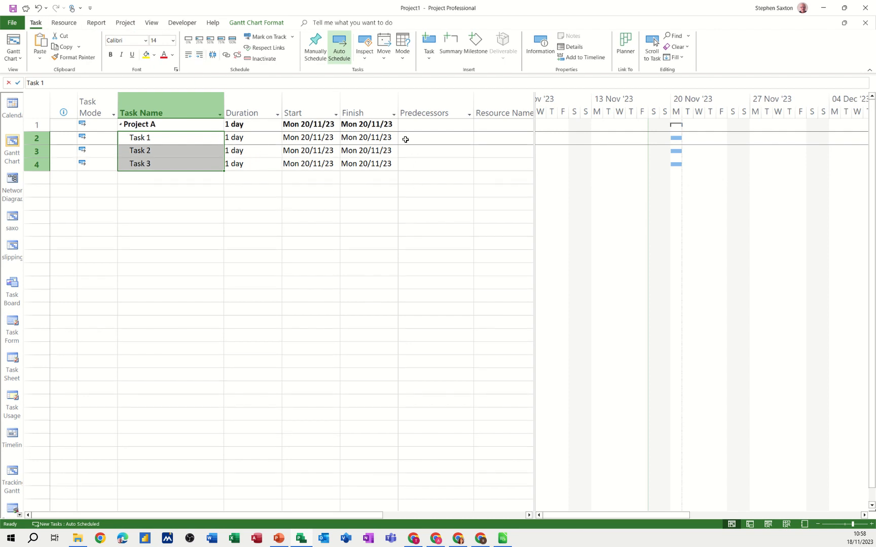
pyautogui.click(226, 54)
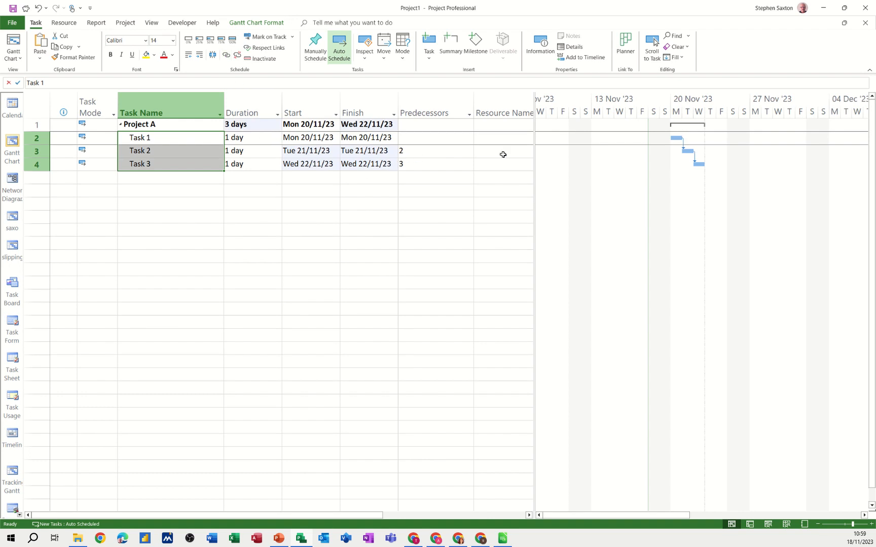
# - View the plan as a Network Diagram and return to the Gantt Chart
pyautogui.click(183, 163)
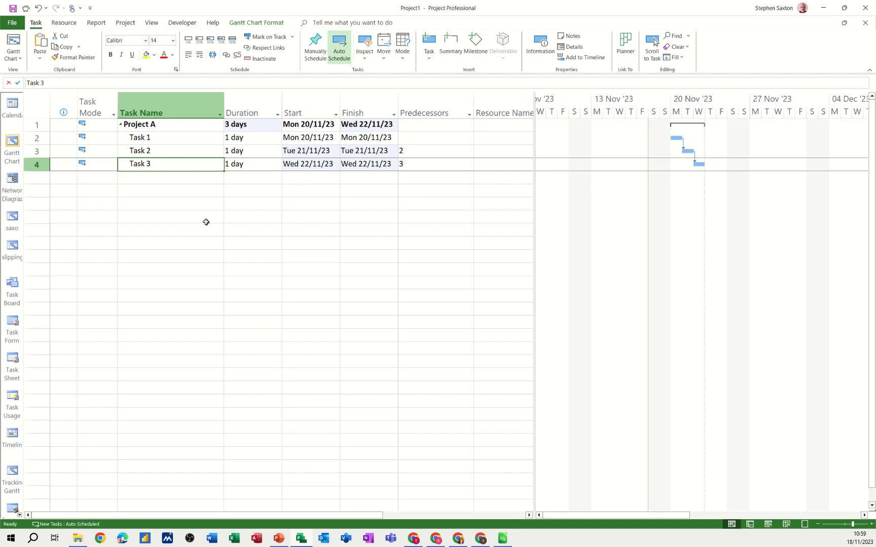
pyautogui.click(10, 182)
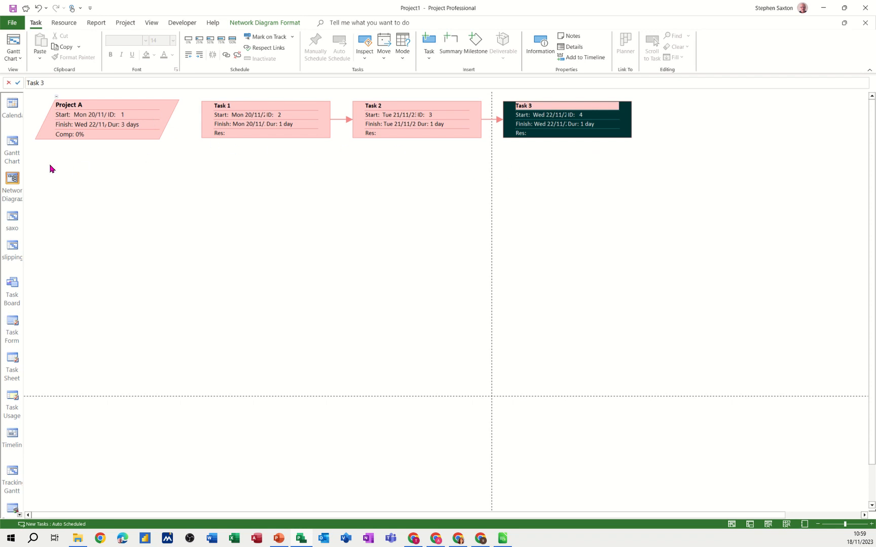
pyautogui.click(13, 149)
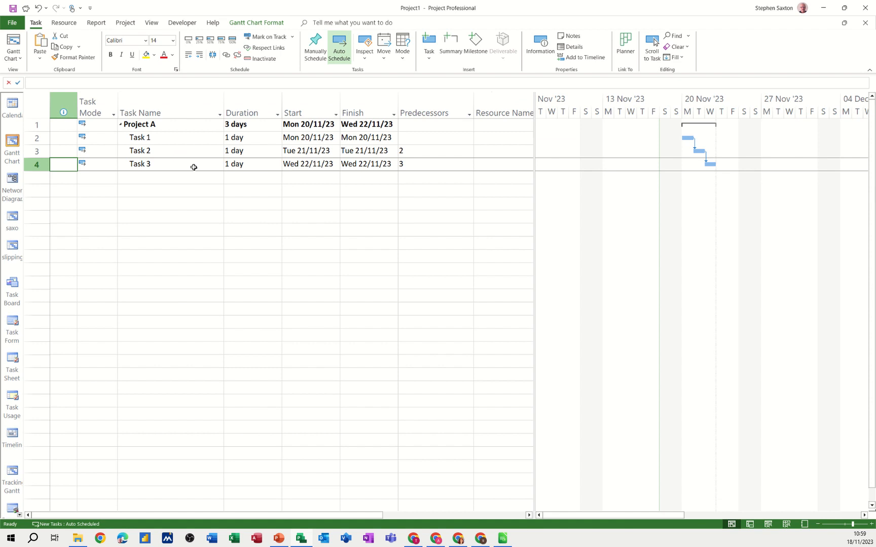
# - Split the Gantt Chart with a Network Diagram details pane showing Project A and its three tasks
pyautogui.click(151, 25)
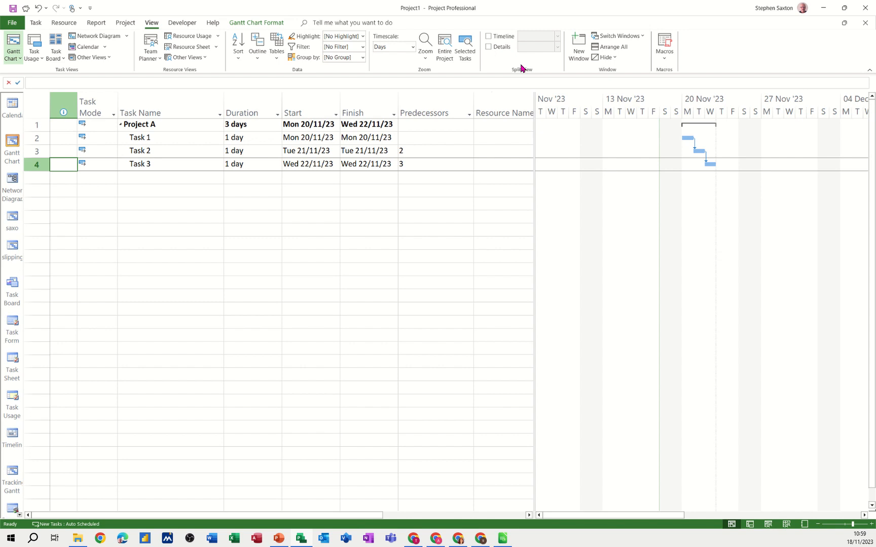
pyautogui.click(487, 47)
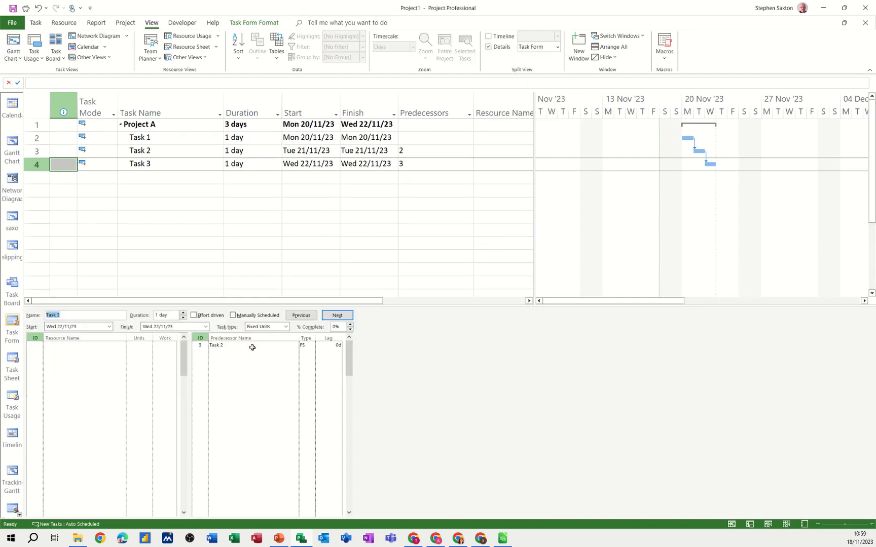
pyautogui.click(557, 49)
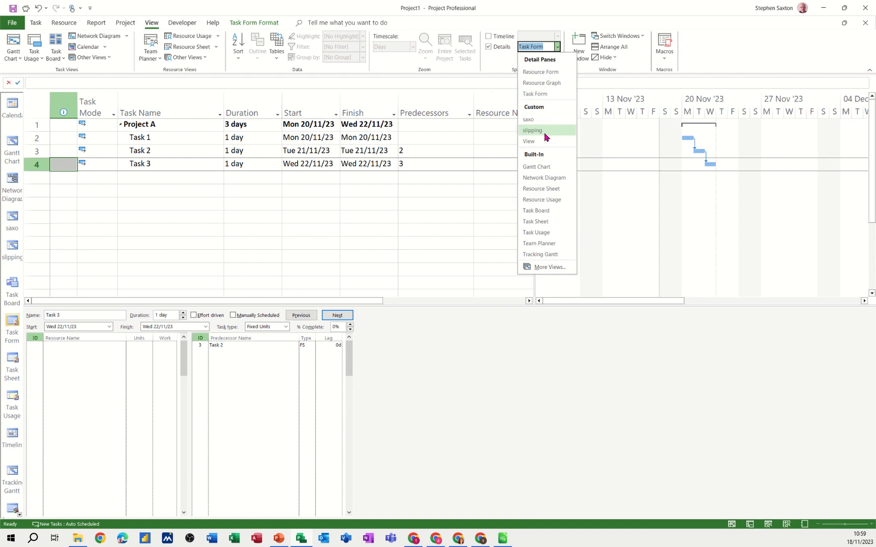
pyautogui.click(538, 179)
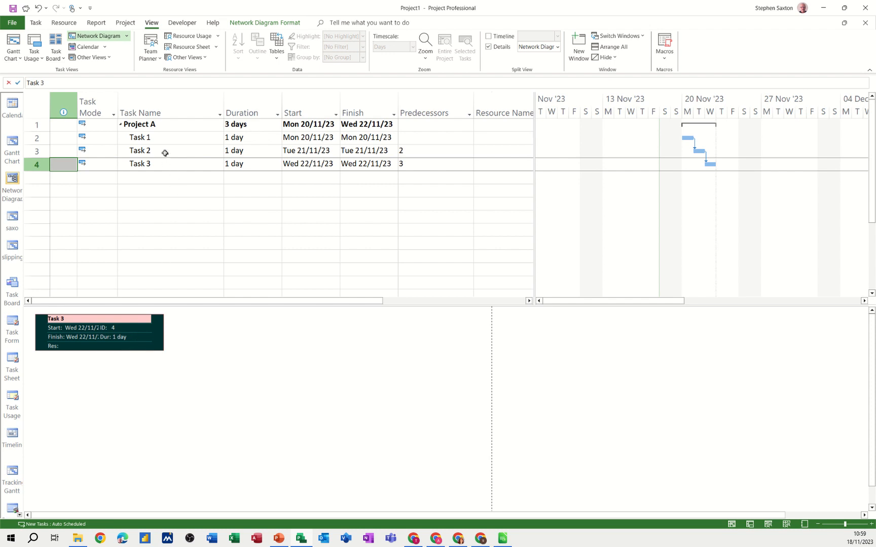
pyautogui.moveTo(158, 137); pyautogui.dragTo(154, 163)
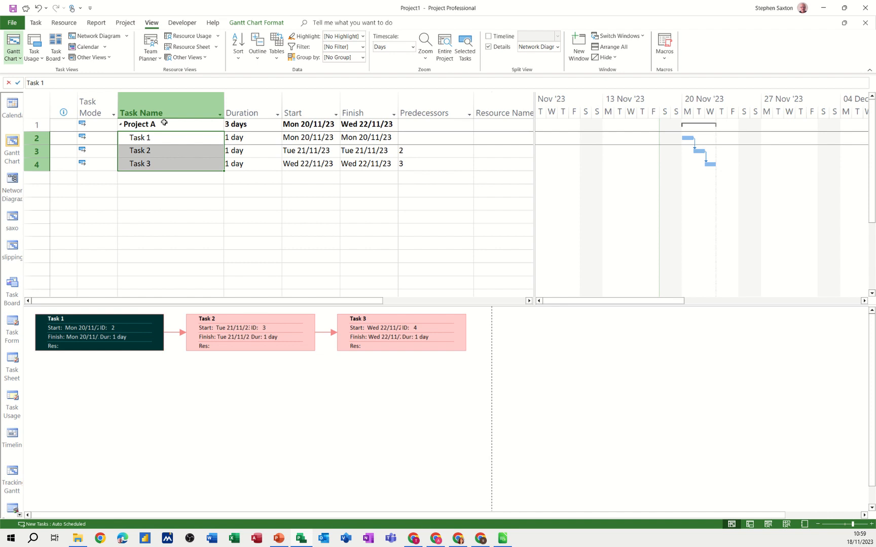
pyautogui.moveTo(164, 124); pyautogui.dragTo(159, 169)
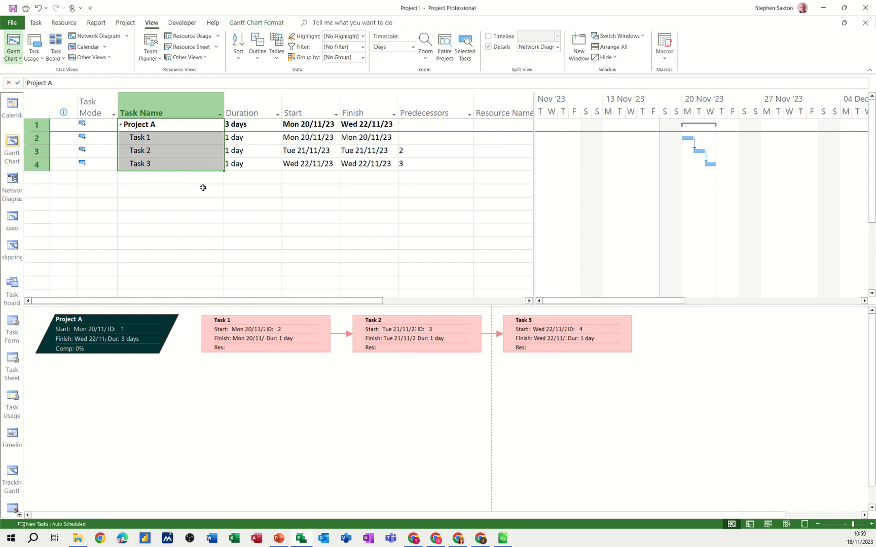
# - Apply the Cost table to the Gantt Chart and select Project A through Task 3 for display in the network diagram
pyautogui.click(203, 164)
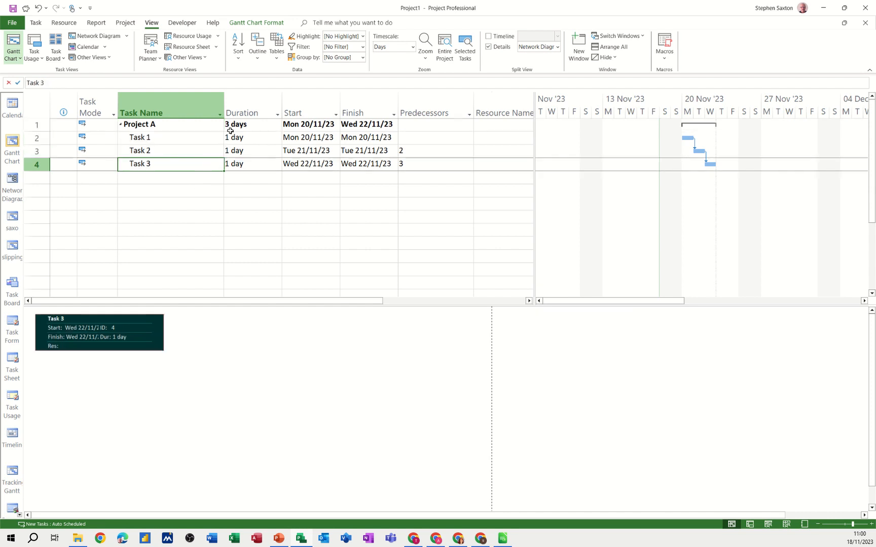
pyautogui.click(278, 59)
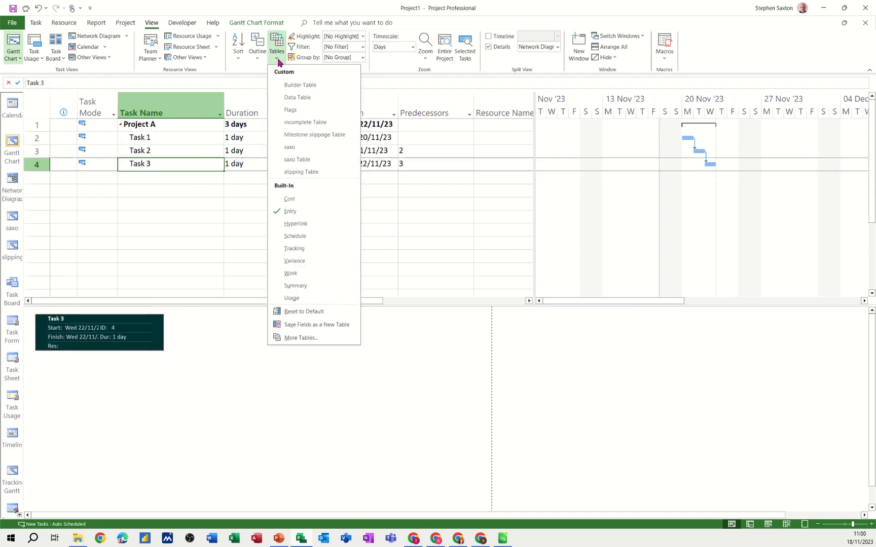
pyautogui.click(290, 199)
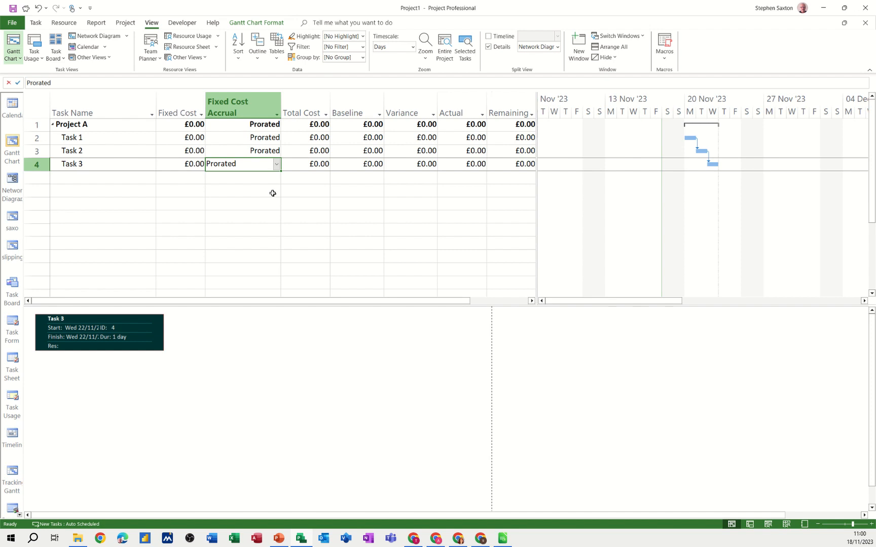
pyautogui.click(254, 190)
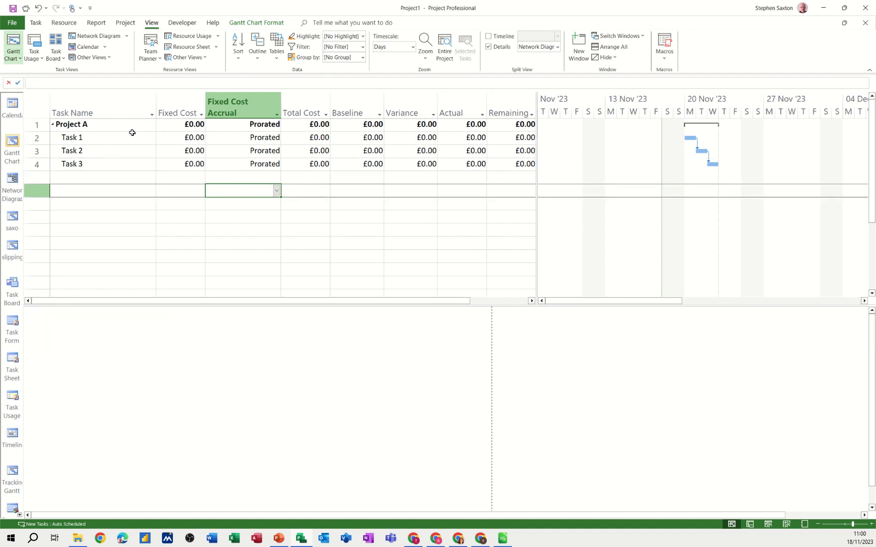
pyautogui.moveTo(103, 128); pyautogui.dragTo(102, 164)
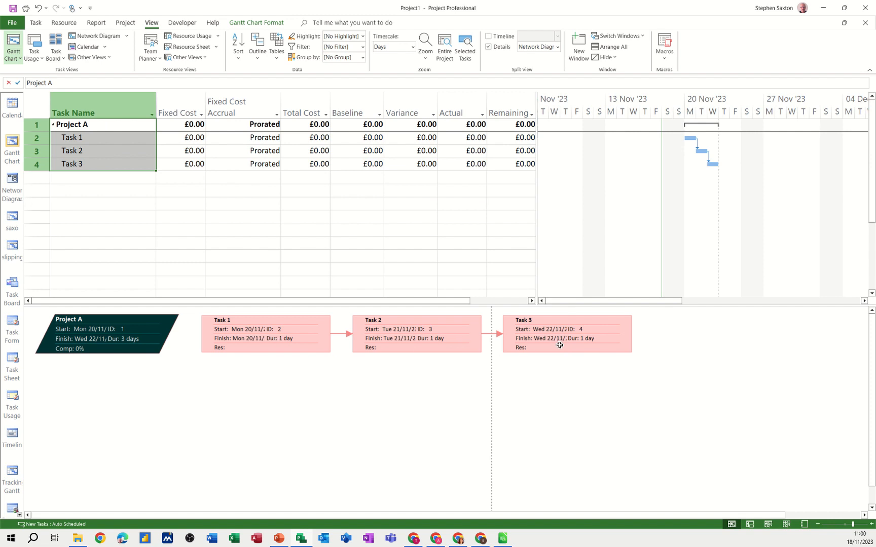
# - Review the network diagram's layout options and leave them without applying changes
pyautogui.rightClick(226, 375)
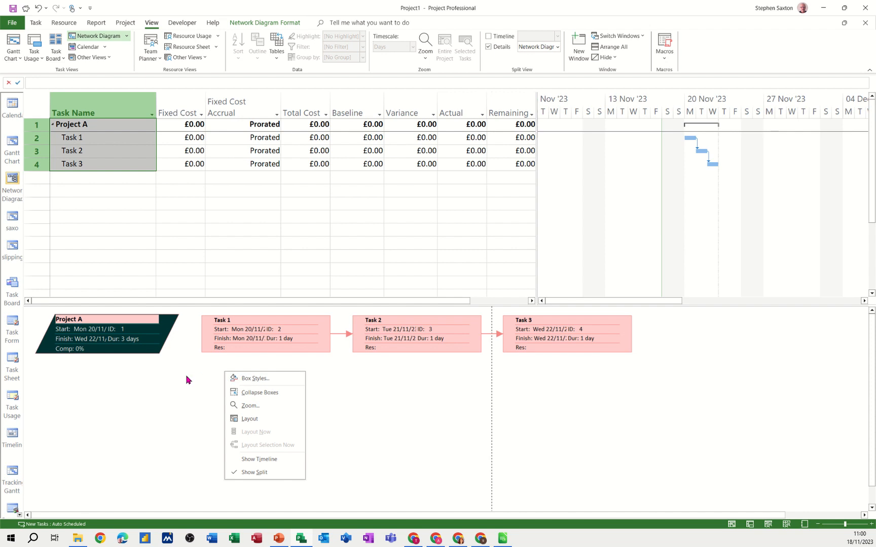
pyautogui.click(246, 419)
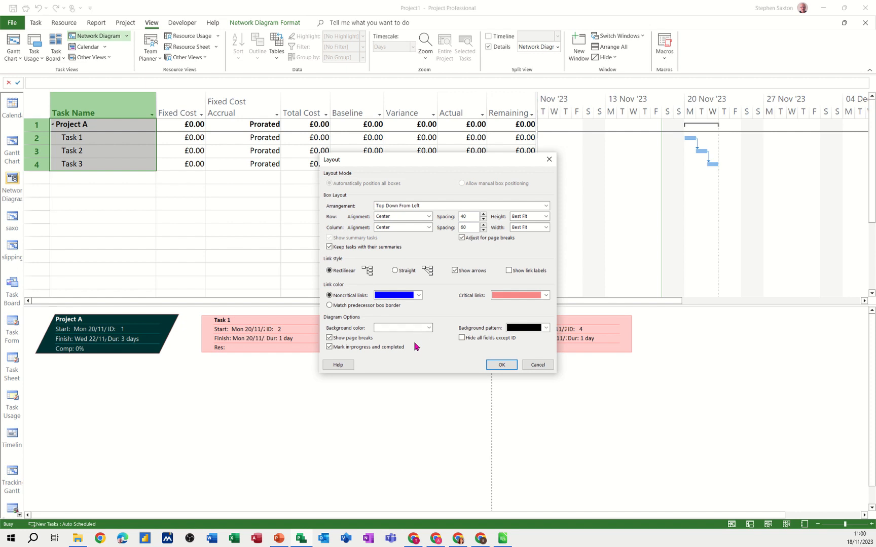
pyautogui.click(528, 364)
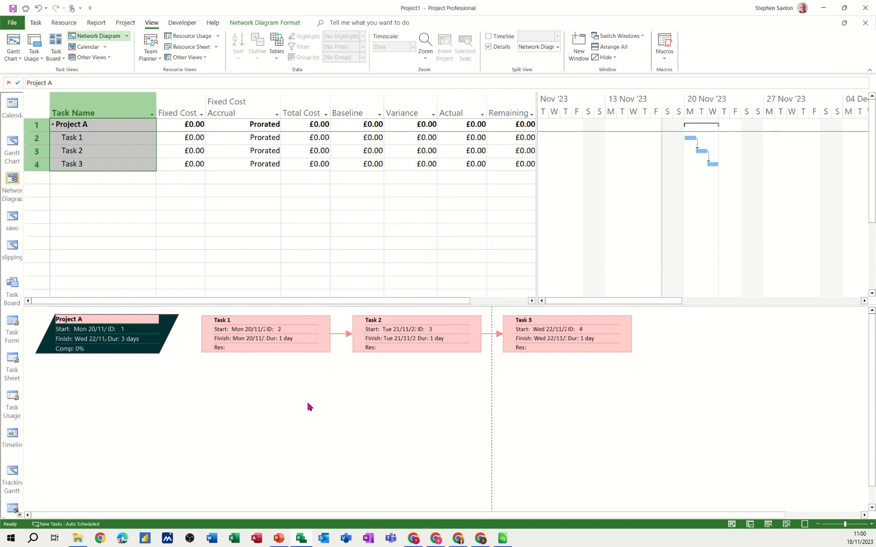
# - Assign the Cost data template to the Critical Summary box style of the network diagram
pyautogui.doubleClick(275, 386)
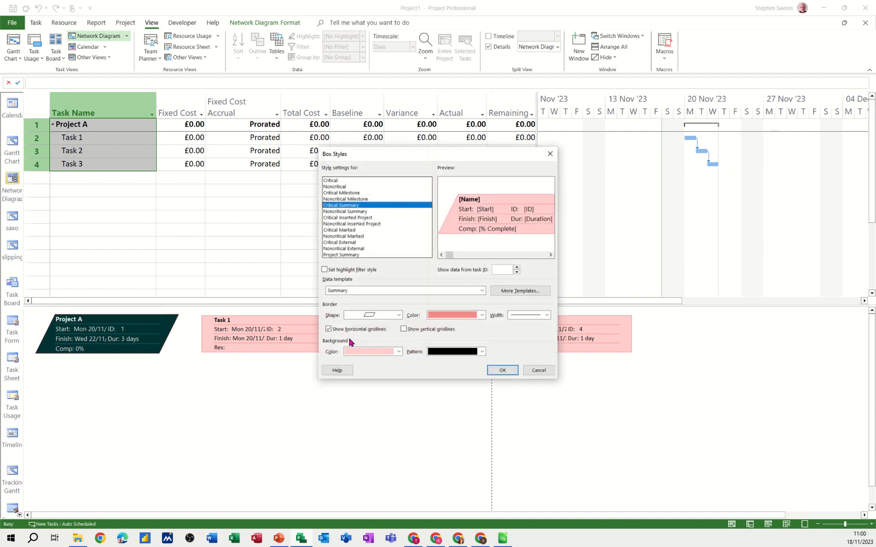
pyautogui.moveTo(424, 154); pyautogui.dragTo(404, 218)
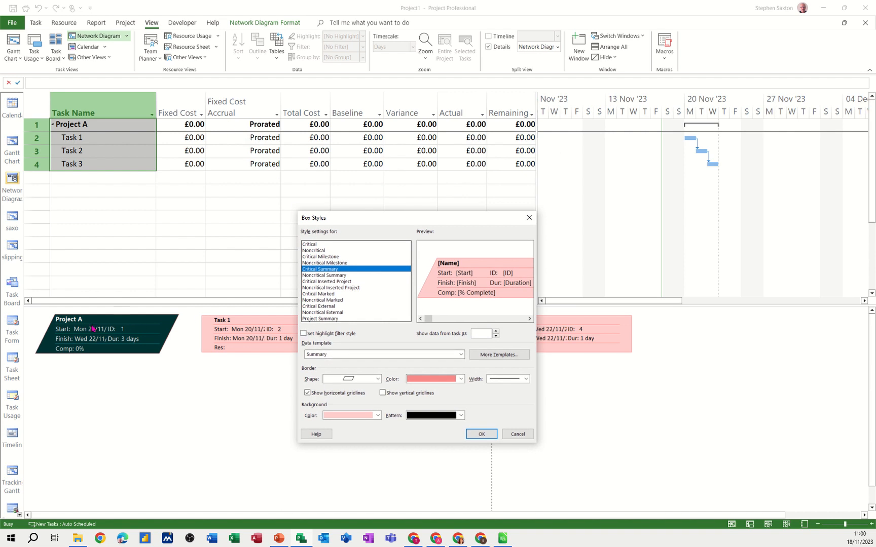
pyautogui.click(325, 356)
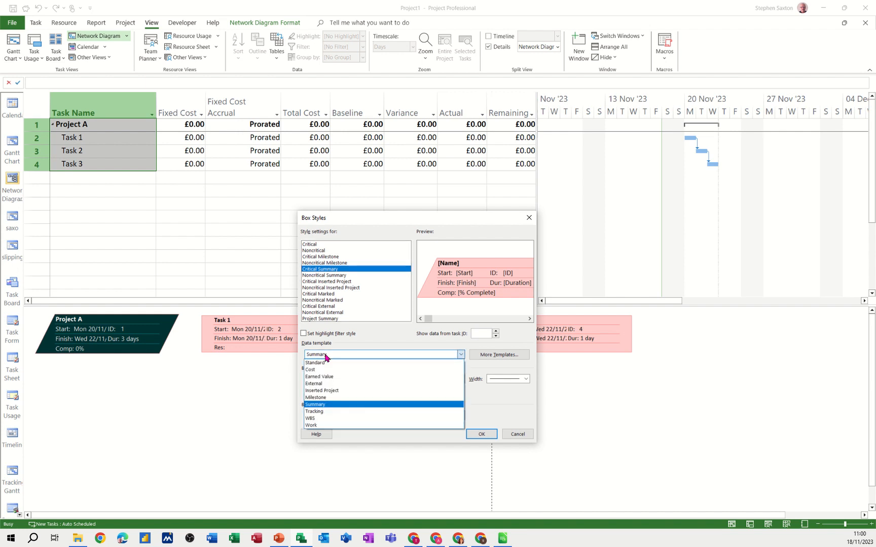
pyautogui.click(339, 361)
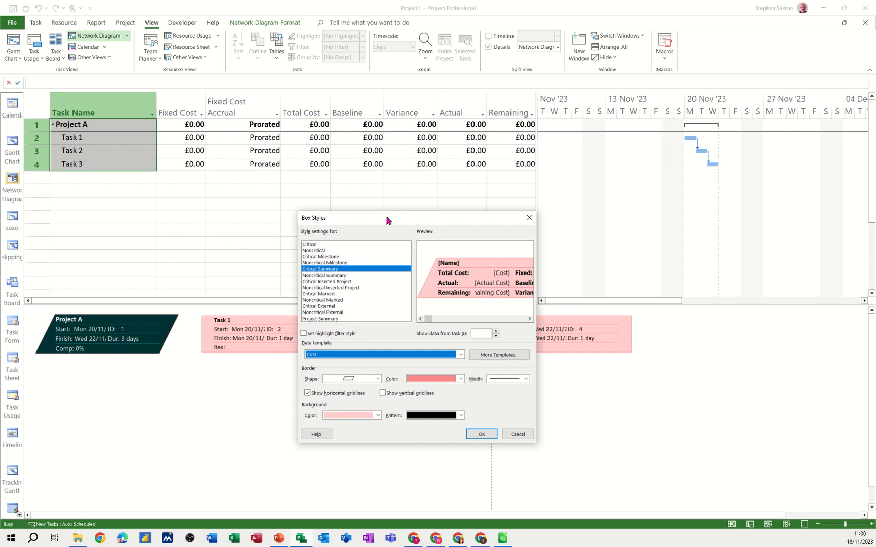
# - Assign the Cost data template to the Critical box style and apply the box style changes
pyautogui.moveTo(386, 217); pyautogui.dragTo(557, 282)
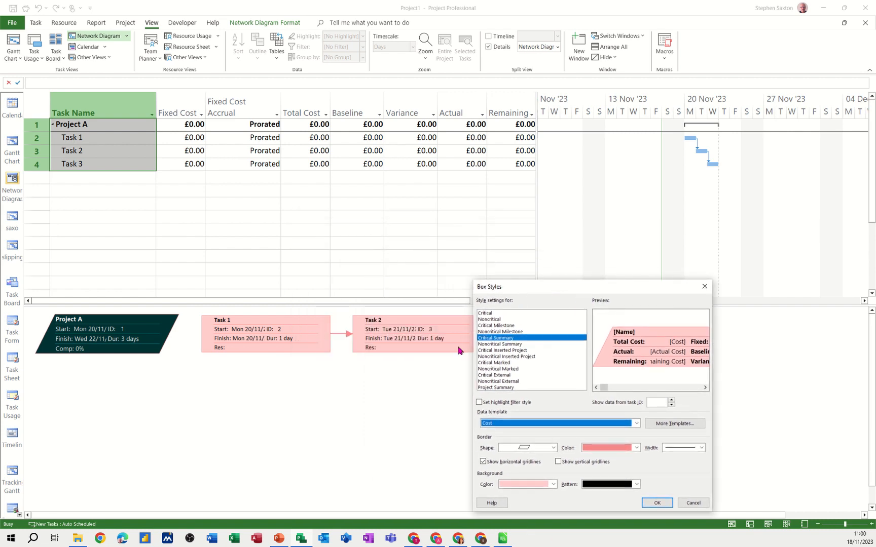
pyautogui.click(484, 313)
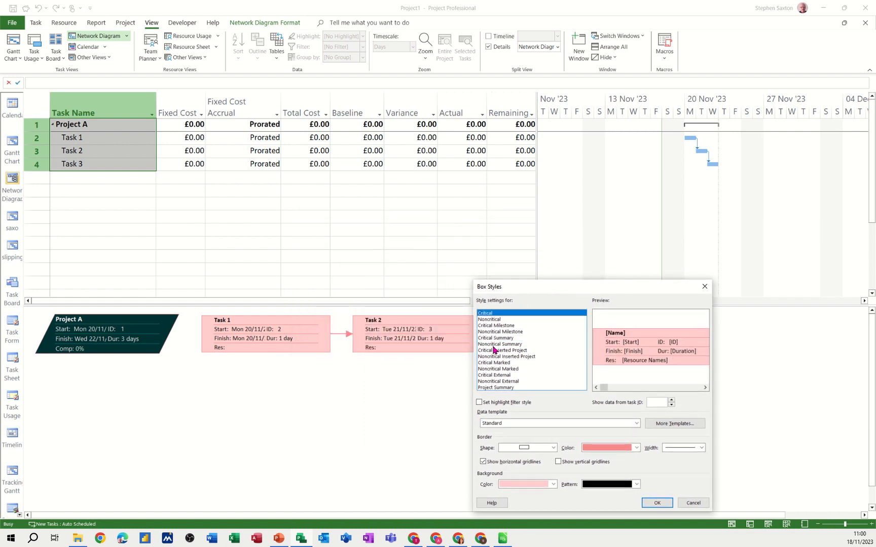
pyautogui.click(505, 424)
pyautogui.click(500, 439)
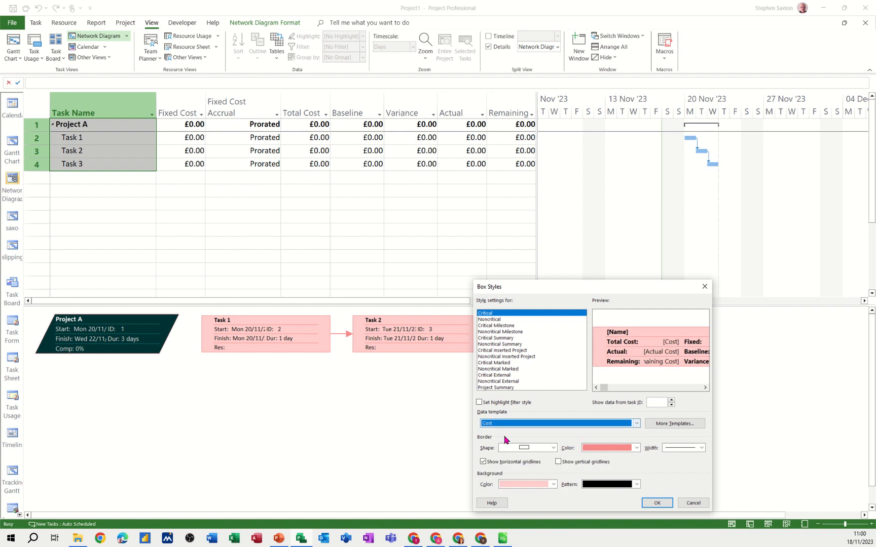
pyautogui.click(655, 503)
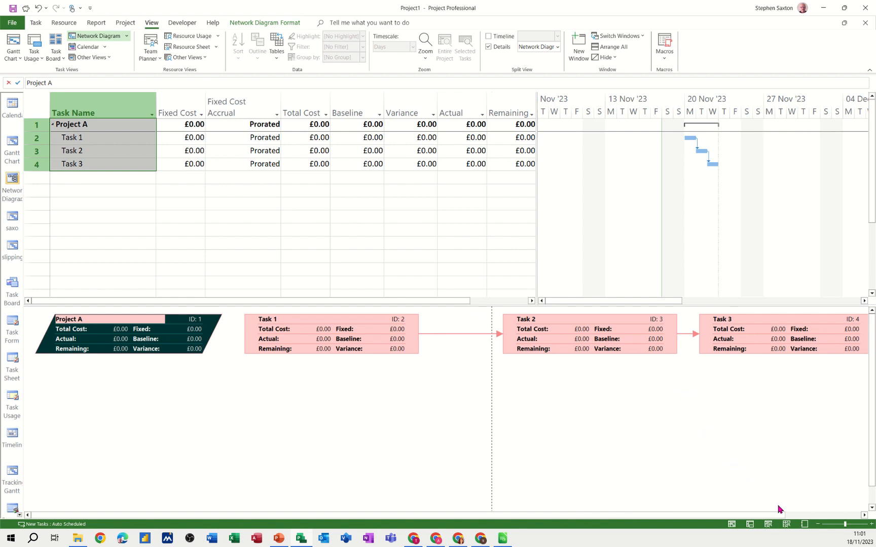
# - Remove the split details pane and show the Resource Sheet as a full view
pyautogui.click(785, 527)
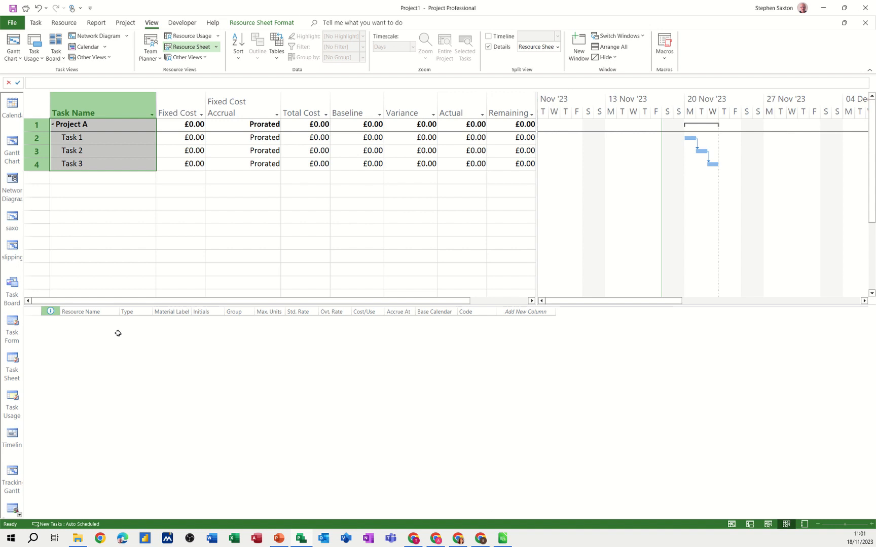
pyautogui.click(103, 137)
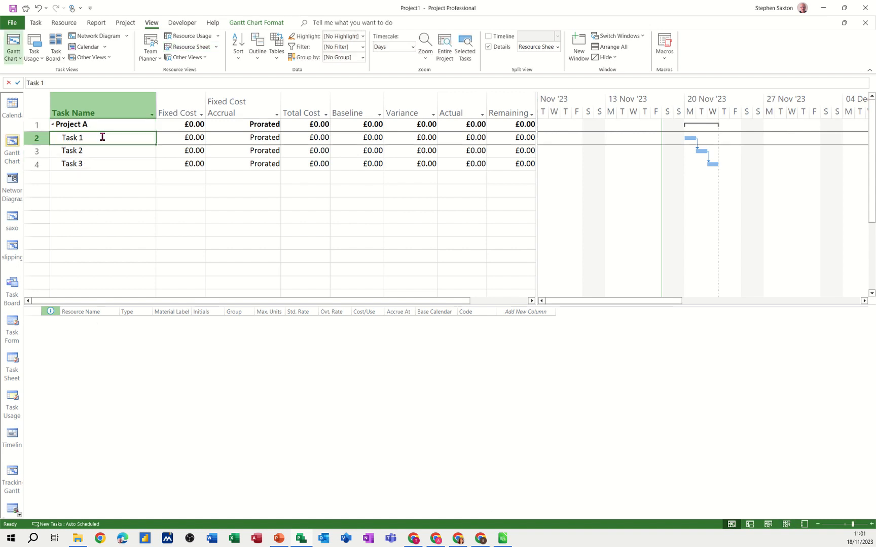
pyautogui.click(488, 47)
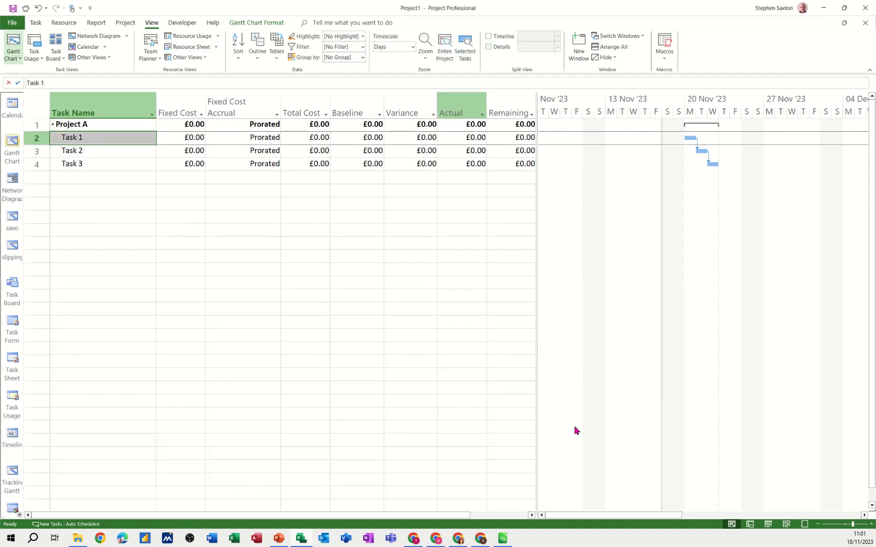
pyautogui.click(786, 524)
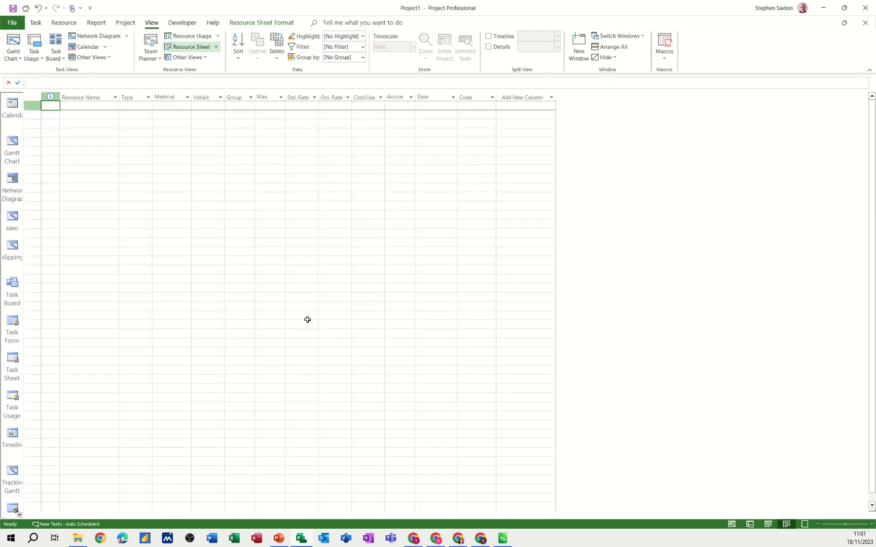
# - Add two work resources to the Resource Sheet, entering each person's first name
pyautogui.click(91, 109)
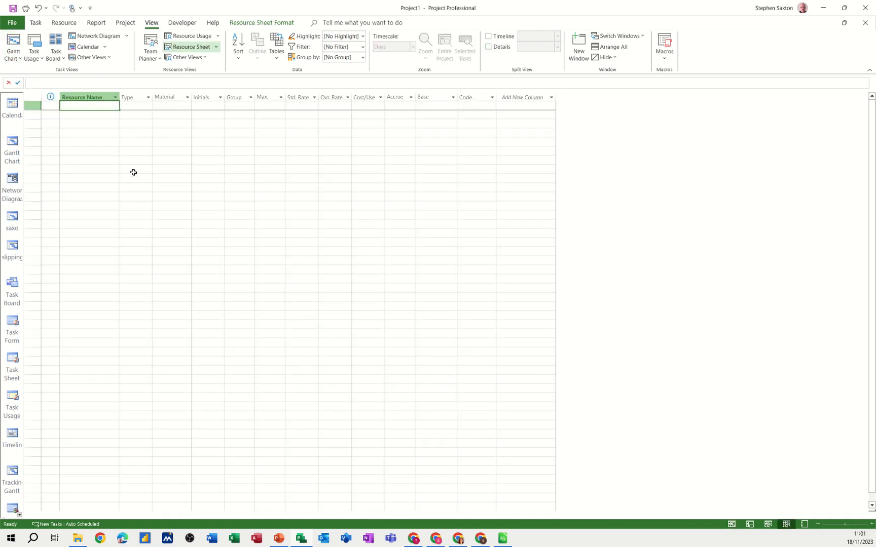
pyautogui.write('Bill')
pyautogui.press('Return')
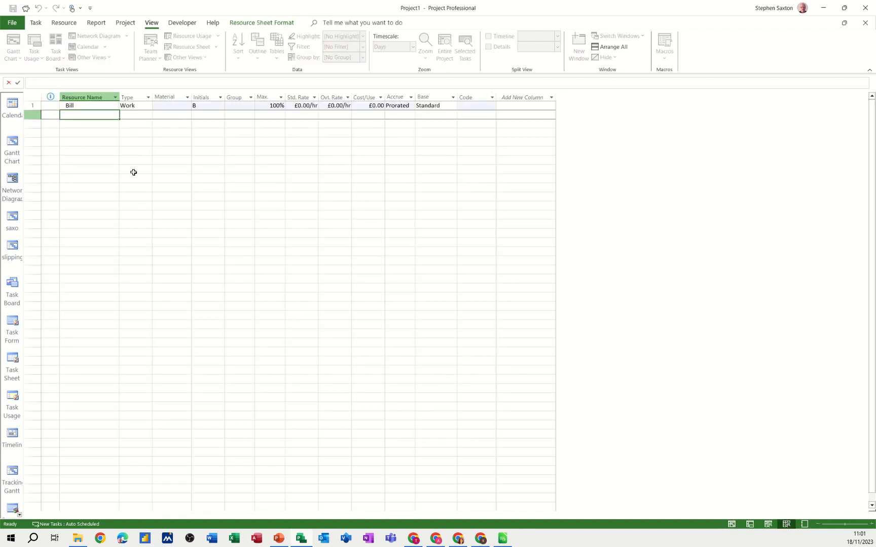
pyautogui.write('Ben')
pyautogui.press('Return')
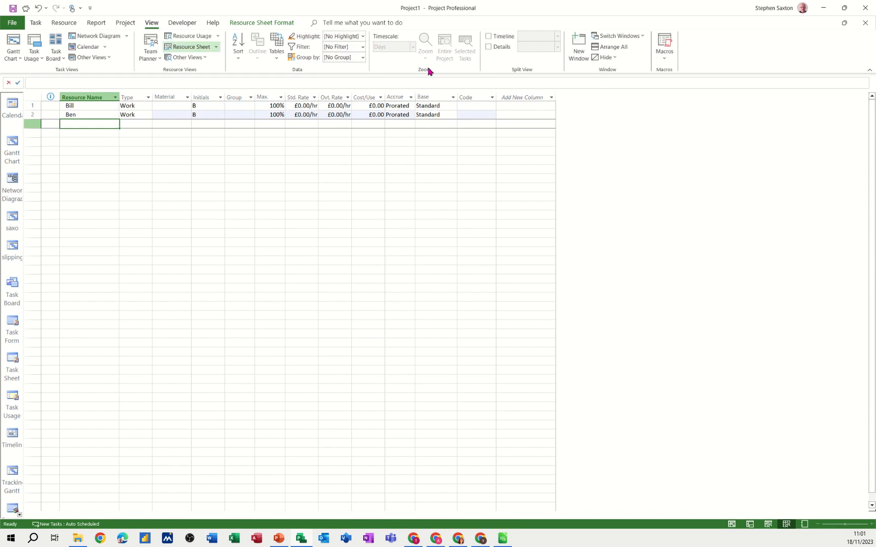
# - Set the standard rate of both resources to £10.00/hr
pyautogui.click(303, 106)
pyautogui.write('10')
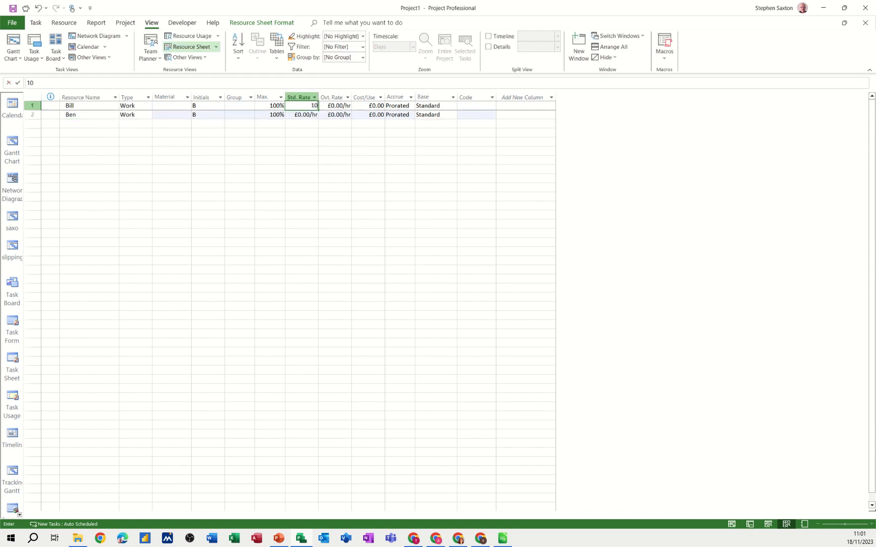
pyautogui.press('Return')
pyautogui.write('10')
pyautogui.press('Return')
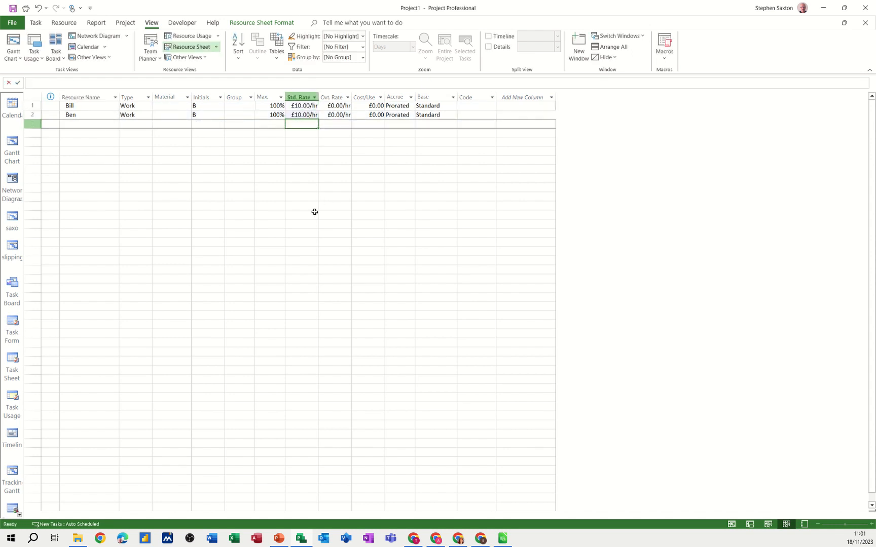
# - Apply the Entry table in the Gantt Chart and assign both resources to Task 1
pyautogui.click(12, 147)
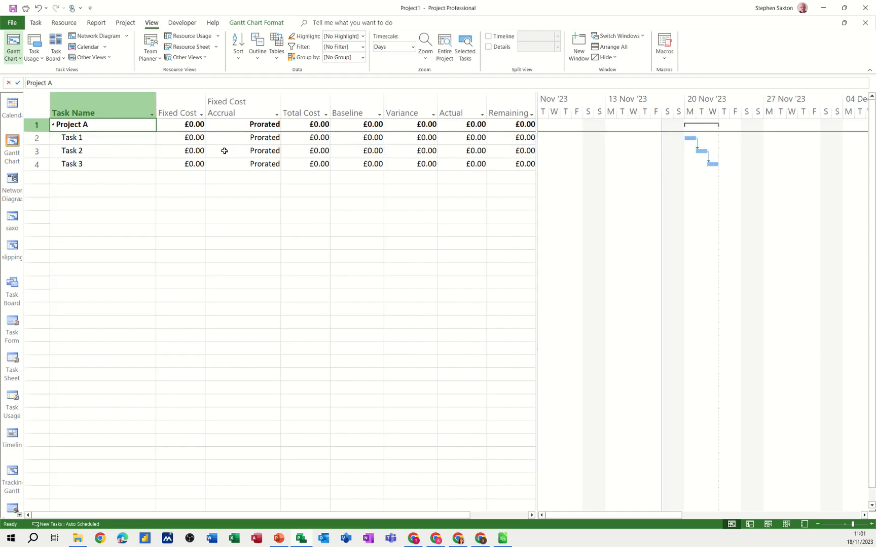
pyautogui.click(275, 59)
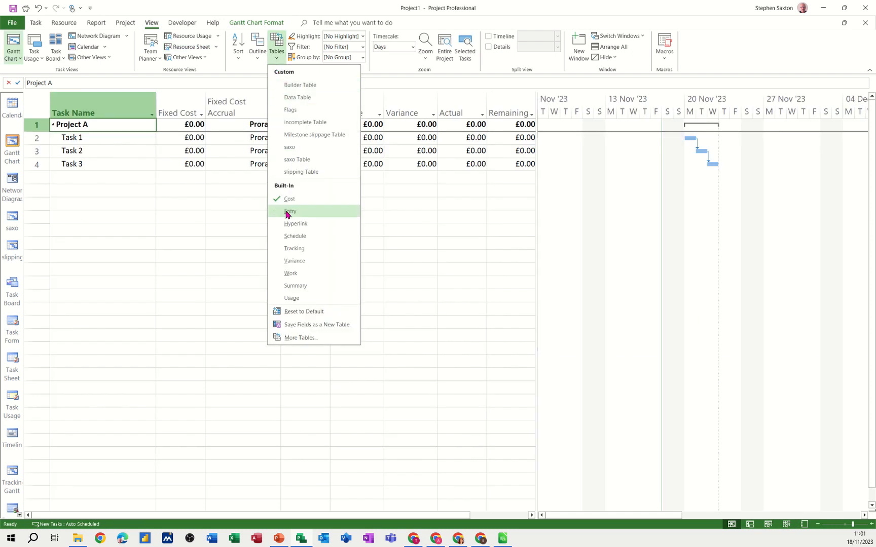
pyautogui.click(287, 212)
pyautogui.click(501, 140)
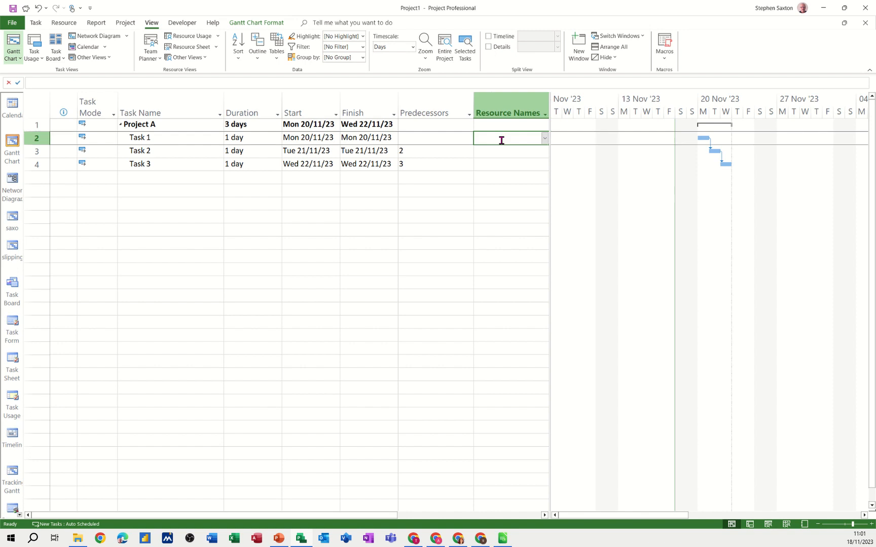
pyautogui.click(544, 138)
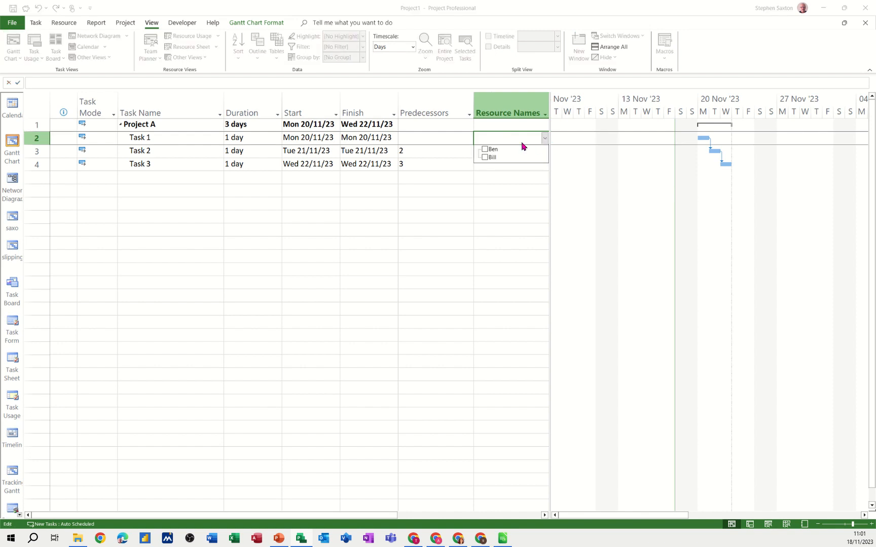
pyautogui.click(484, 150)
pyautogui.click(484, 158)
pyautogui.press('Return')
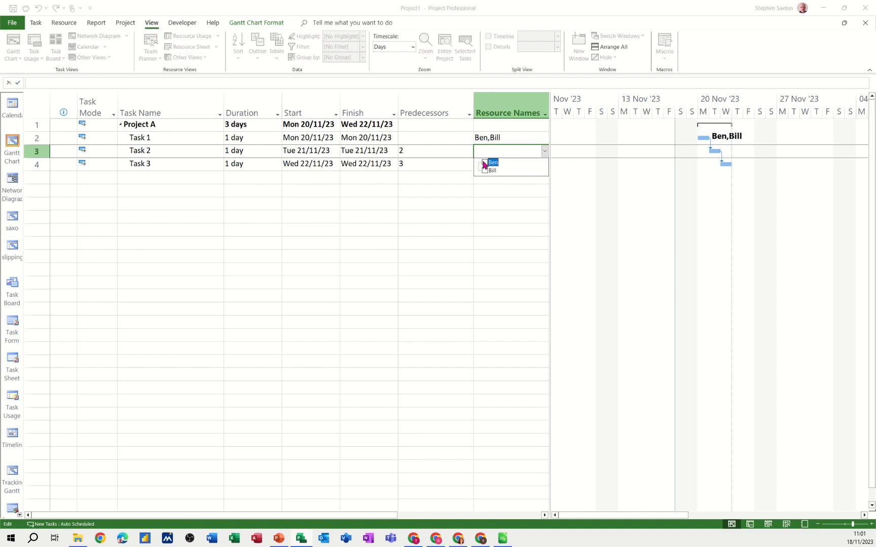
# - Assign only the second resource from the Resource Sheet to Task 2 and only the first resource to Task 3
pyautogui.click(484, 162)
pyautogui.click(496, 176)
pyautogui.click(493, 165)
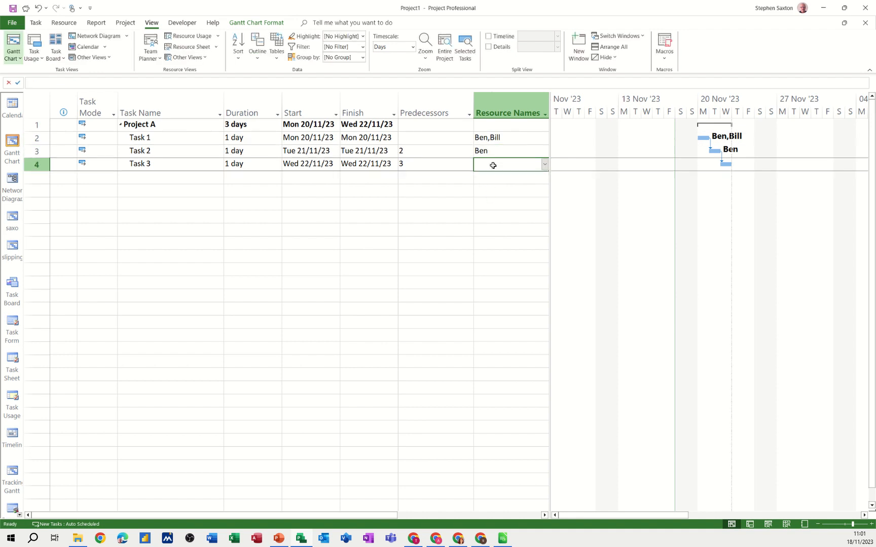
pyautogui.click(545, 165)
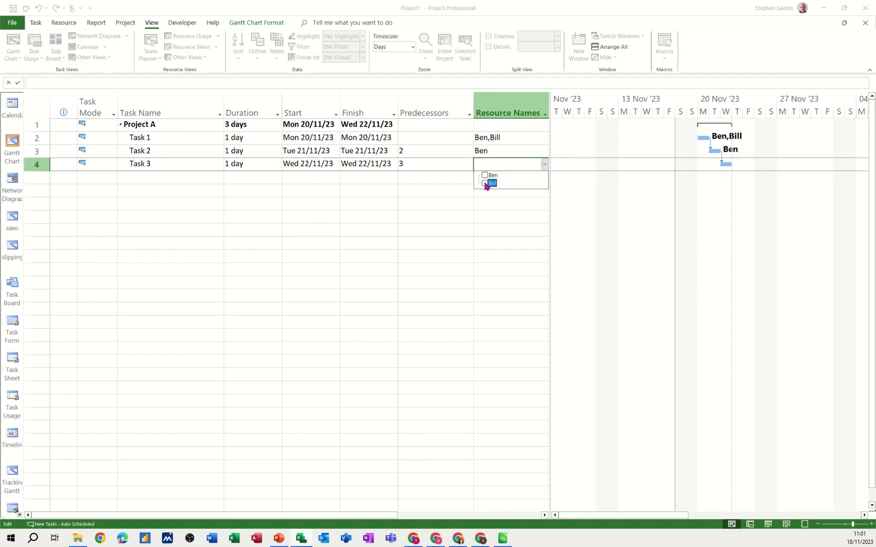
pyautogui.click(472, 168)
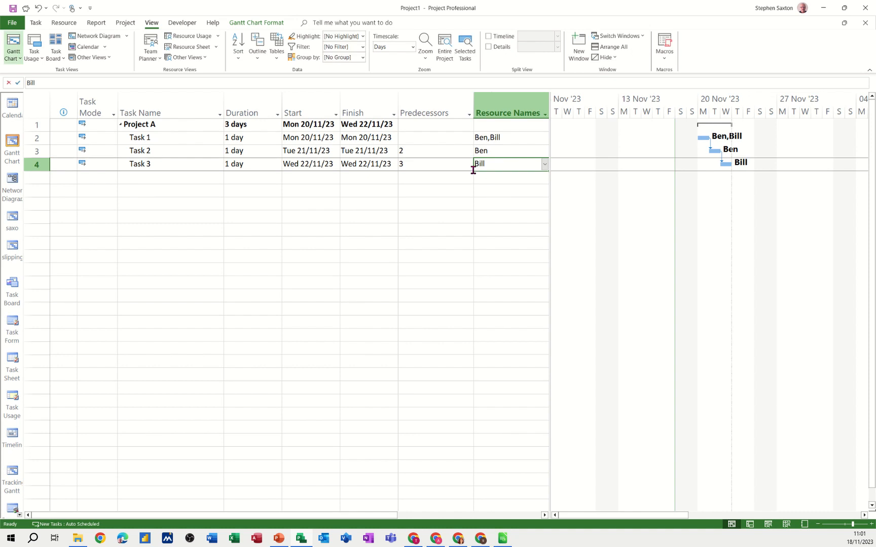
# - Switch the Gantt Chart from the Entry table back to the Cost table
pyautogui.click(182, 169)
pyautogui.click(276, 51)
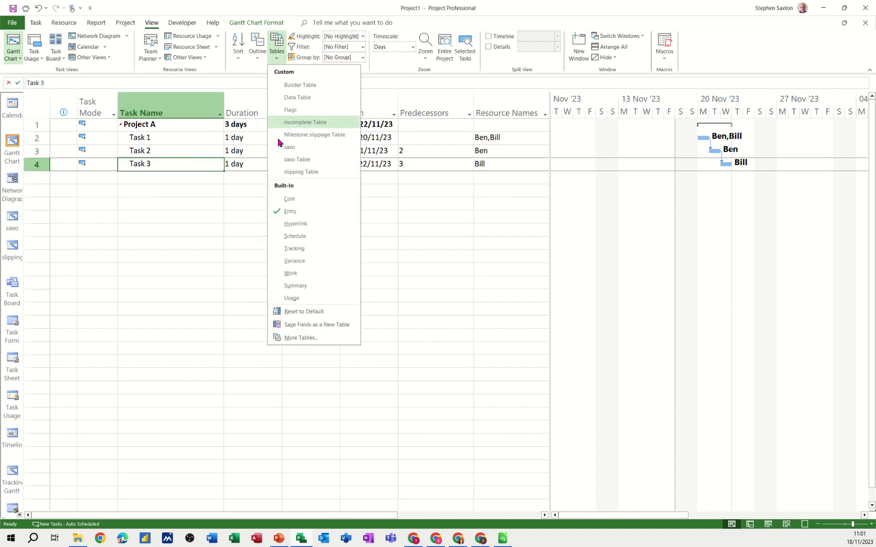
pyautogui.click(288, 199)
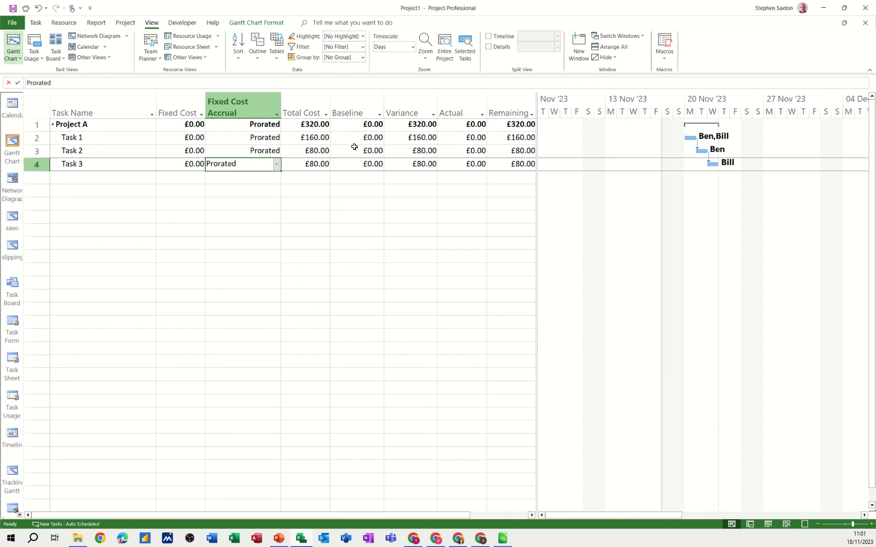
# - Split the view with a Network Diagram details pane and show Project A through Task 3 in it
pyautogui.click(488, 47)
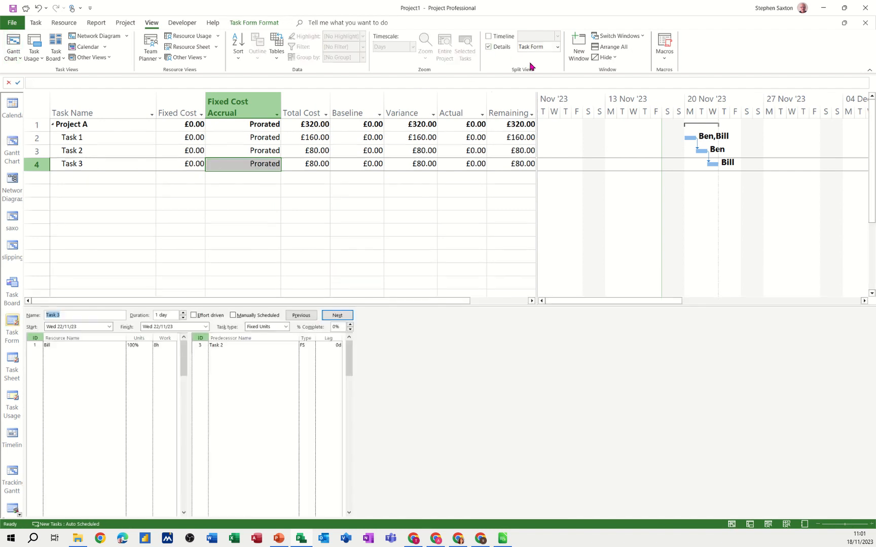
pyautogui.click(557, 48)
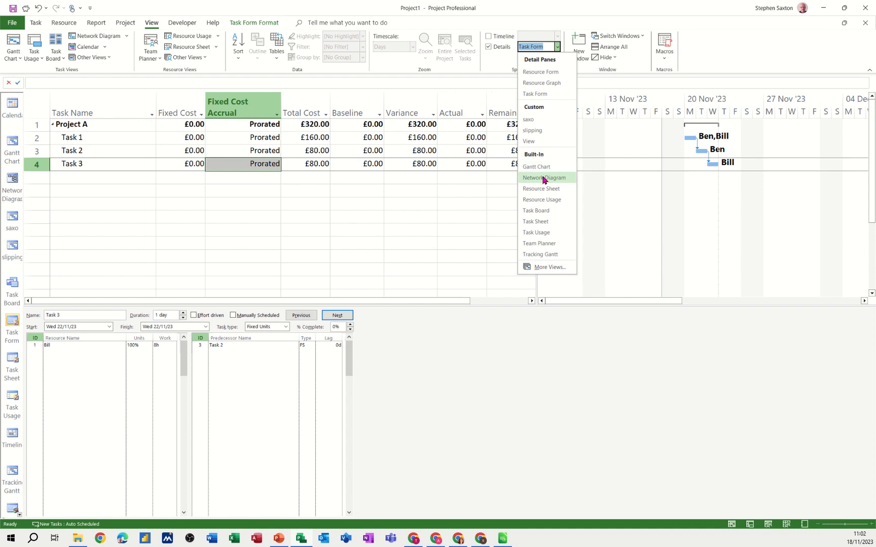
pyautogui.click(543, 179)
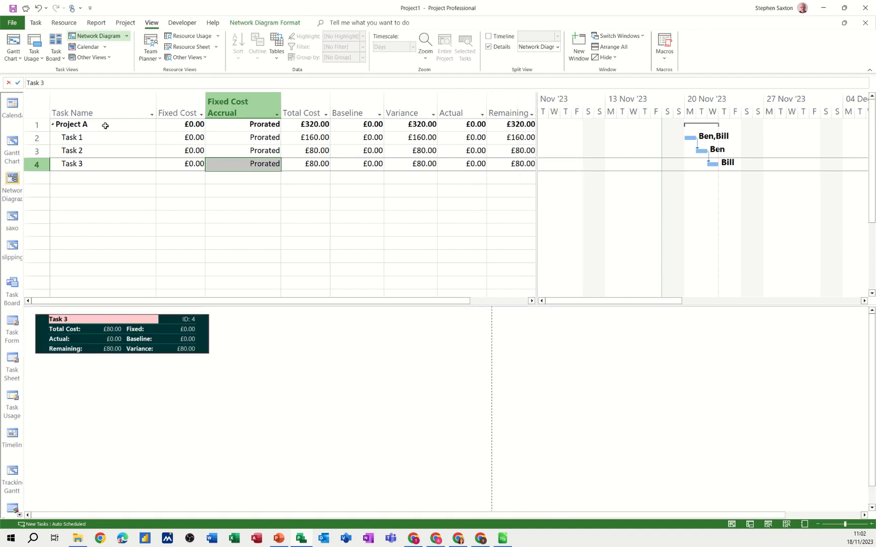
pyautogui.moveTo(105, 126); pyautogui.dragTo(103, 164)
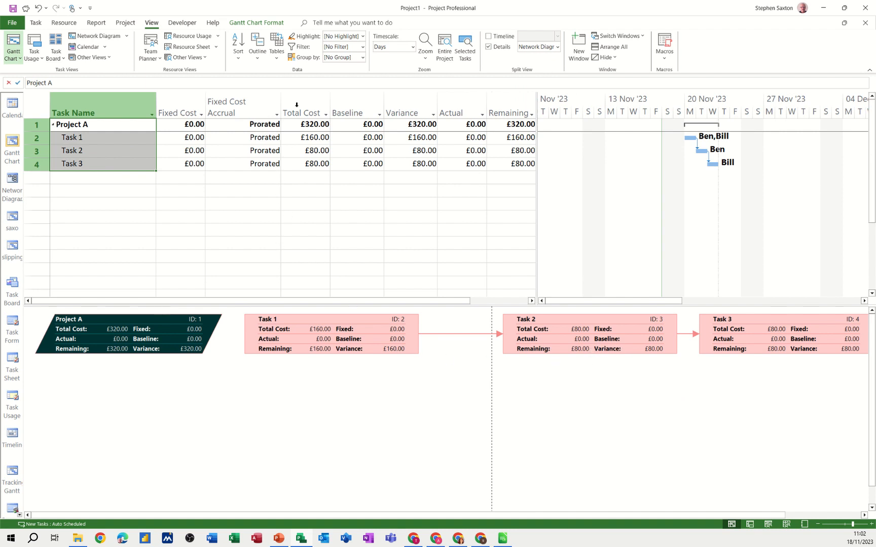
# - Set the baseline for the entire project, saving it as Baseline
pyautogui.click(123, 23)
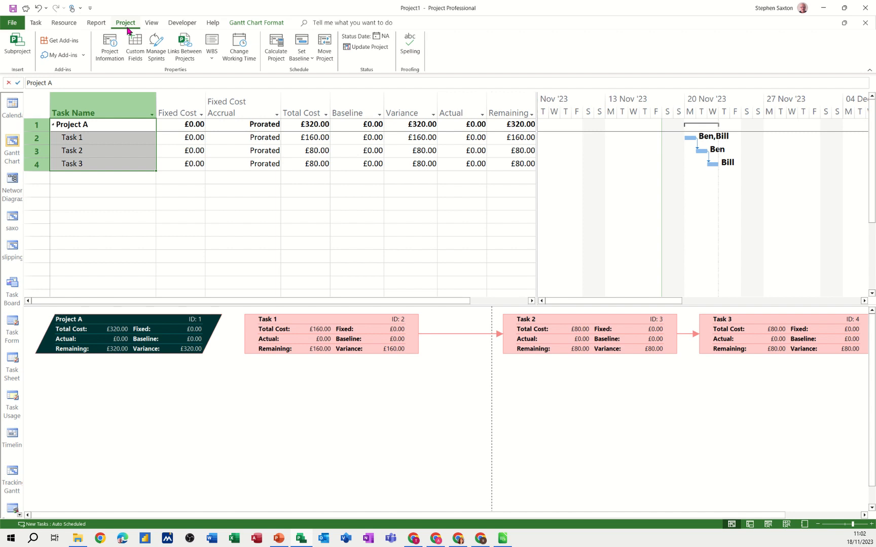
pyautogui.click(306, 60)
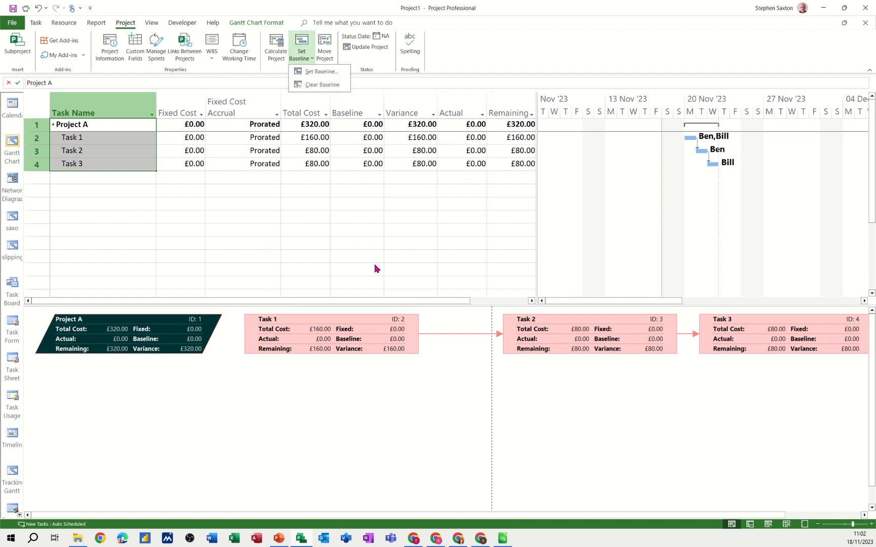
pyautogui.click(319, 72)
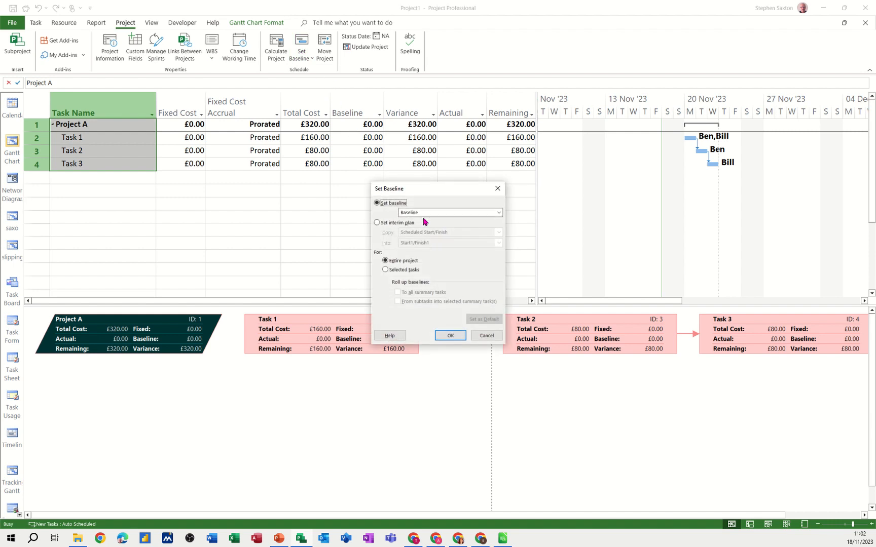
pyautogui.click(449, 335)
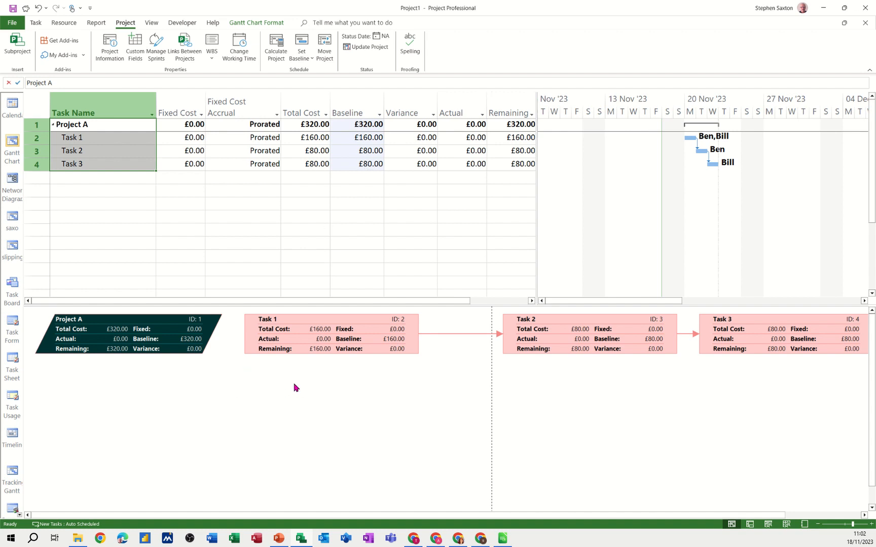
pyautogui.rightClick(279, 380)
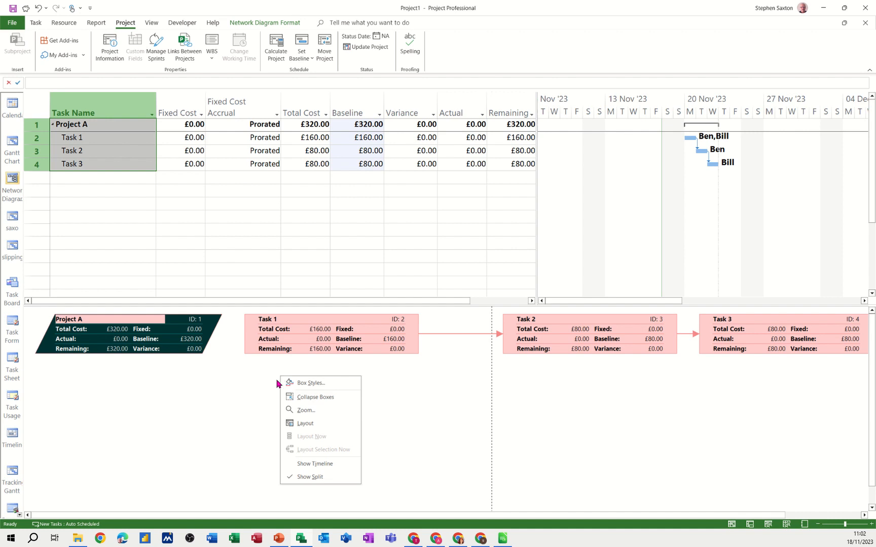
pyautogui.click(254, 394)
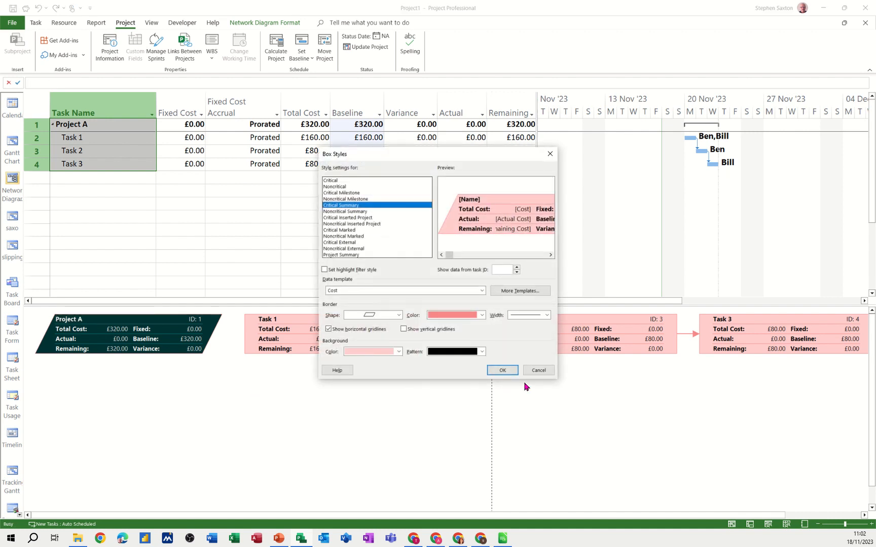
pyautogui.click(538, 370)
# - Create a new network diagram data template from the box style settings and enter a first name as the template name
pyautogui.rightClick(355, 407)
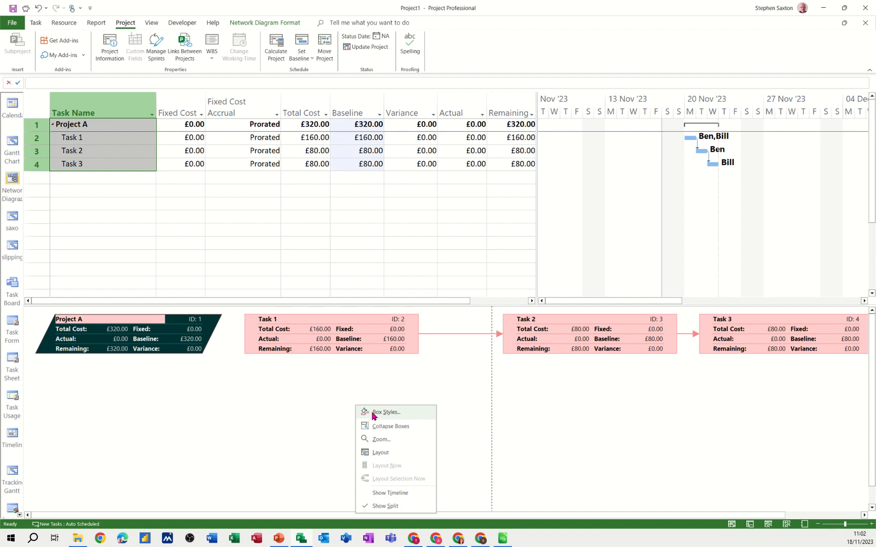
pyautogui.click(372, 415)
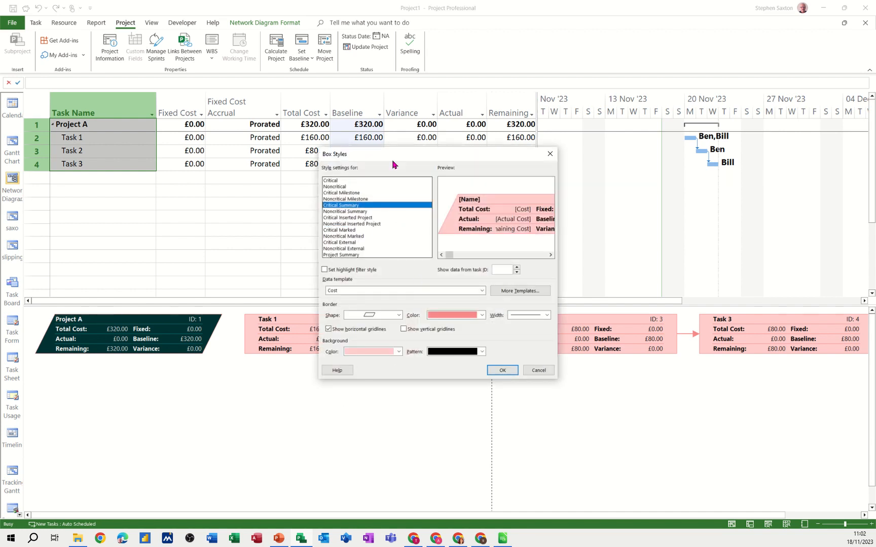
pyautogui.moveTo(393, 158); pyautogui.dragTo(294, 132)
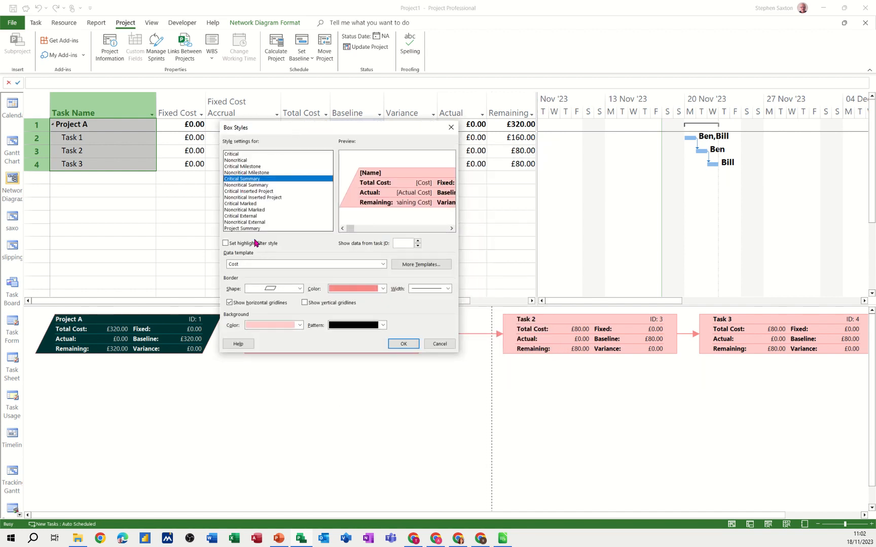
pyautogui.click(411, 266)
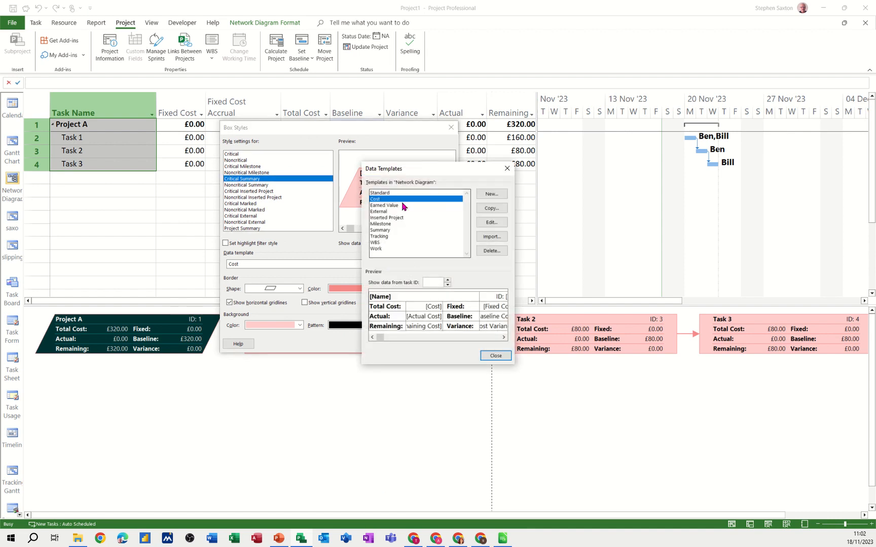
pyautogui.click(489, 194)
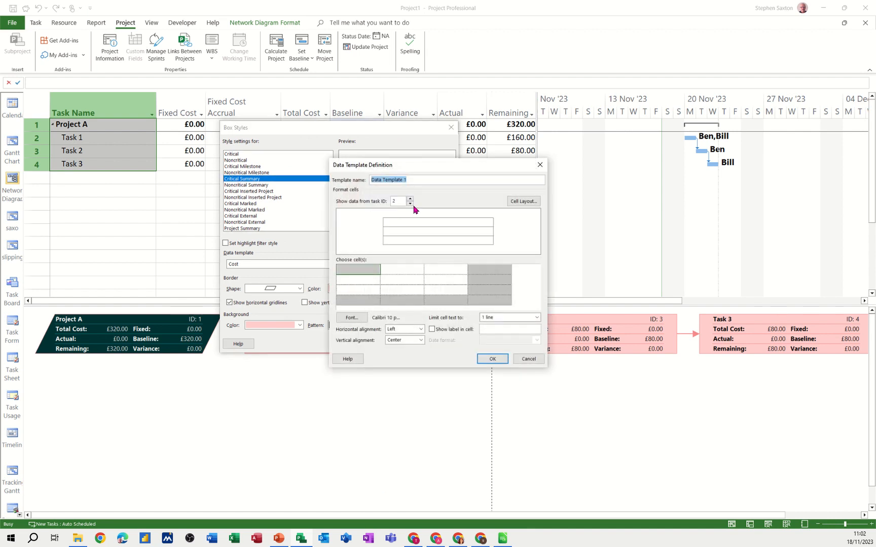
pyautogui.write('Steve')
# - Fill the first column of the new data template with the ID, Name and % Complete fields
pyautogui.click(360, 268)
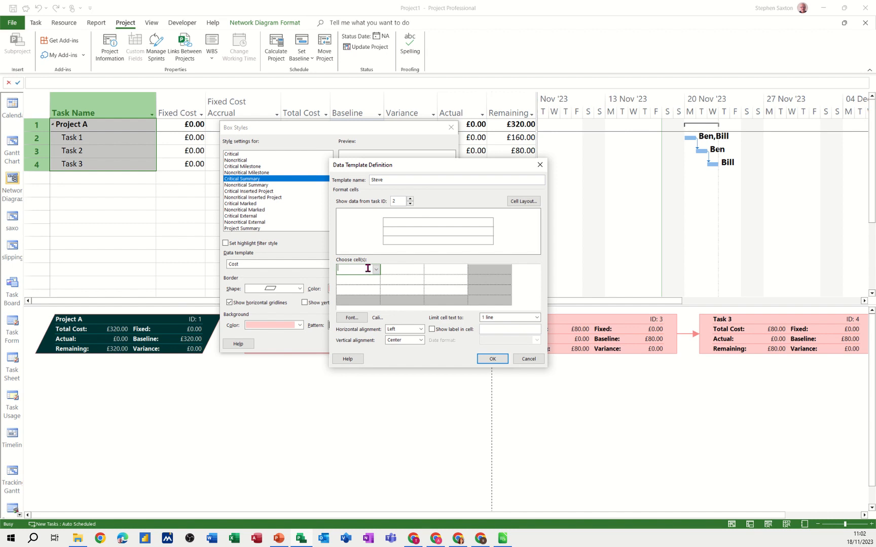
pyautogui.write('Id')
pyautogui.click(364, 282)
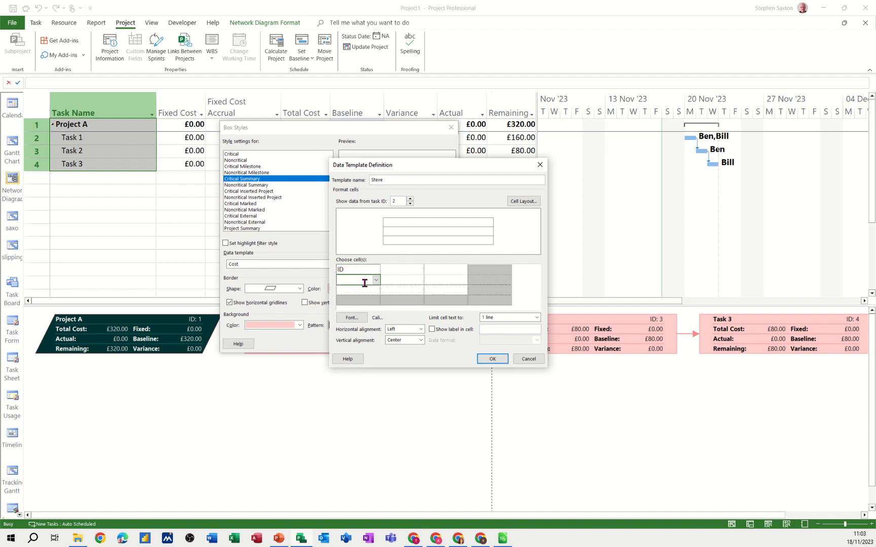
pyautogui.write('Name')
pyautogui.click(362, 289)
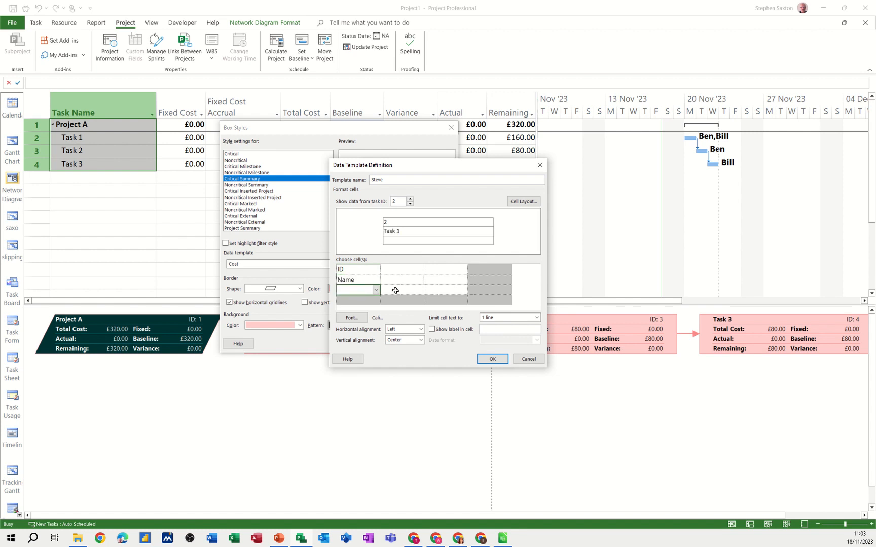
pyautogui.write('% Complete')
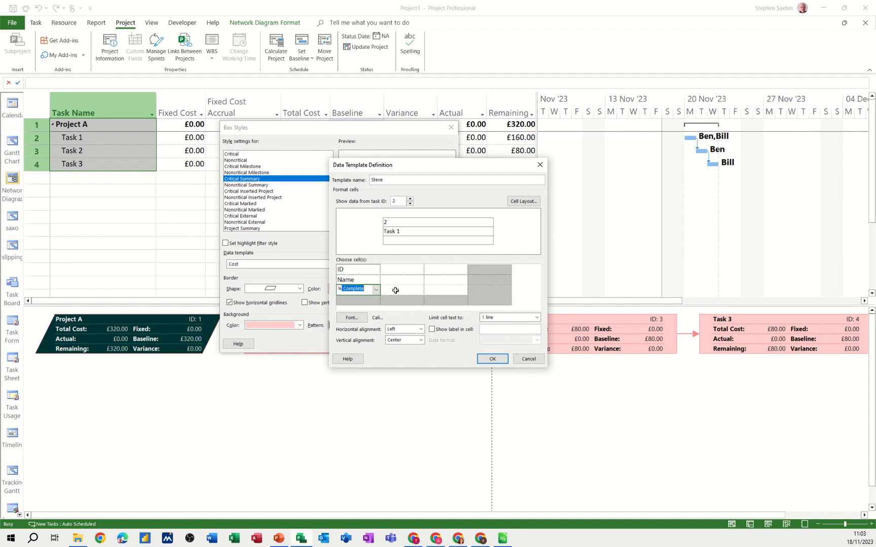
# - Fill the second column of the data template with the Duration, Start and Finish fields
pyautogui.click(408, 270)
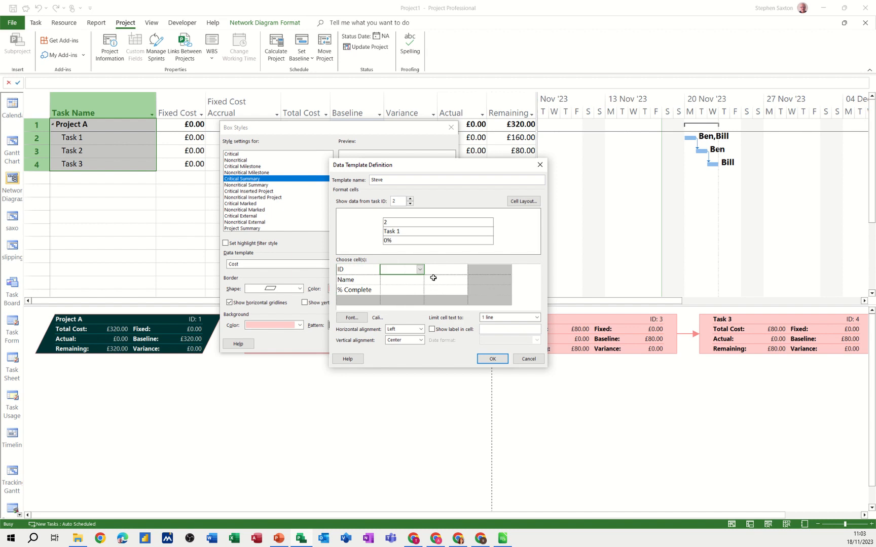
pyautogui.write('D')
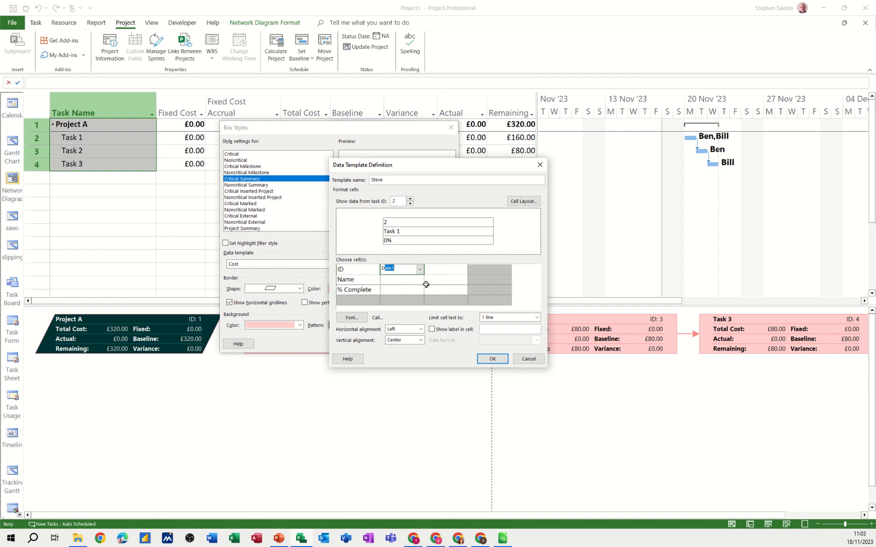
pyautogui.write('uration')
pyautogui.click(405, 282)
pyautogui.write('Start')
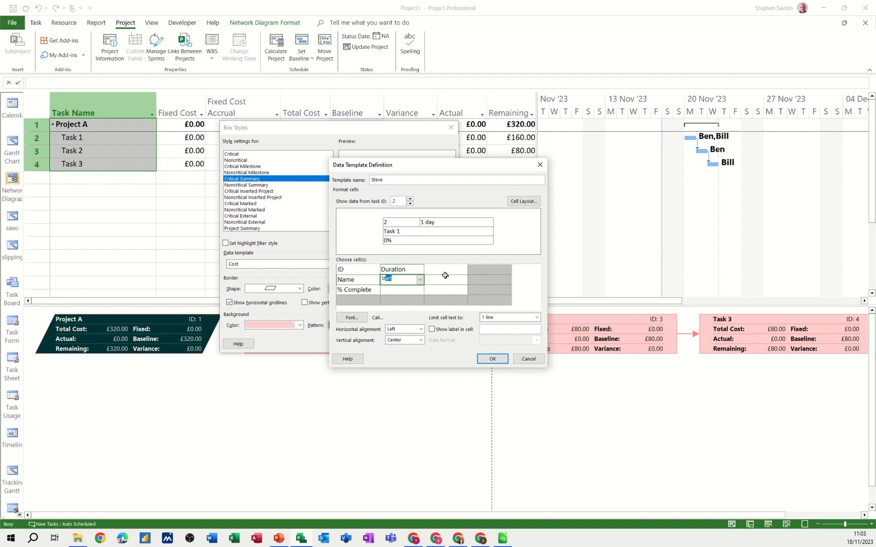
pyautogui.click(404, 290)
pyautogui.write('Finish')
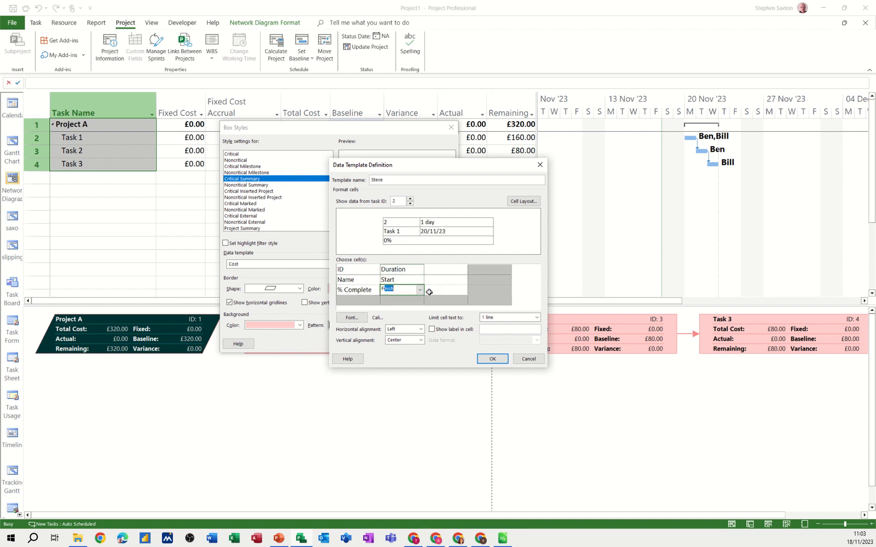
# - Add Actual Cost to the first row of the data template's third column and save the template
pyautogui.click(428, 291)
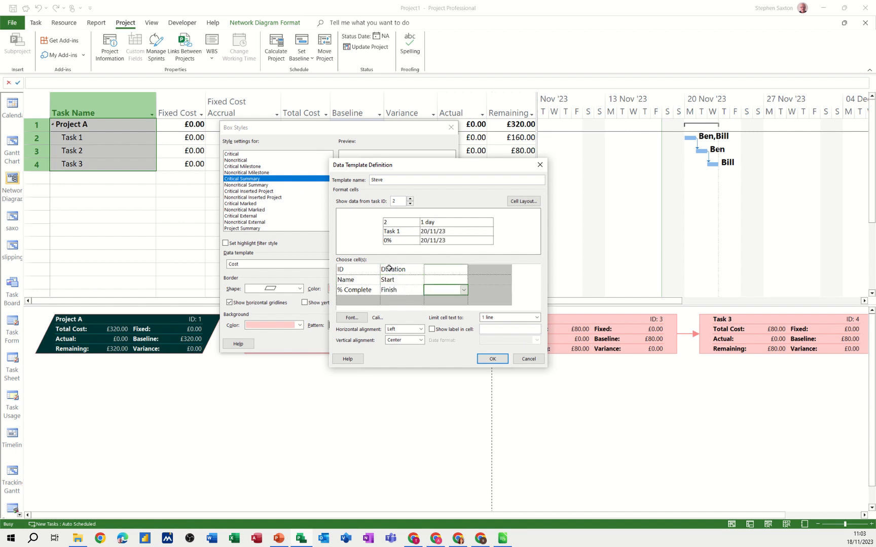
pyautogui.click(429, 270)
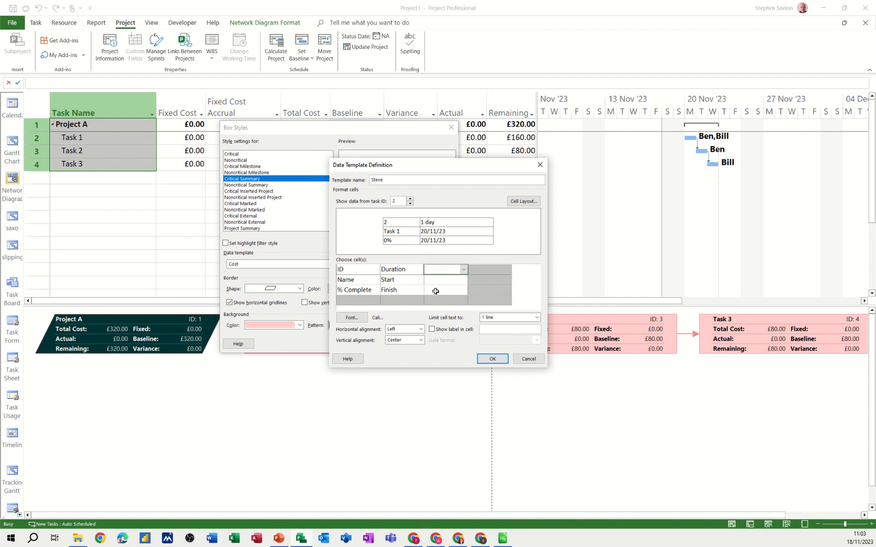
pyautogui.write('Actual Cost')
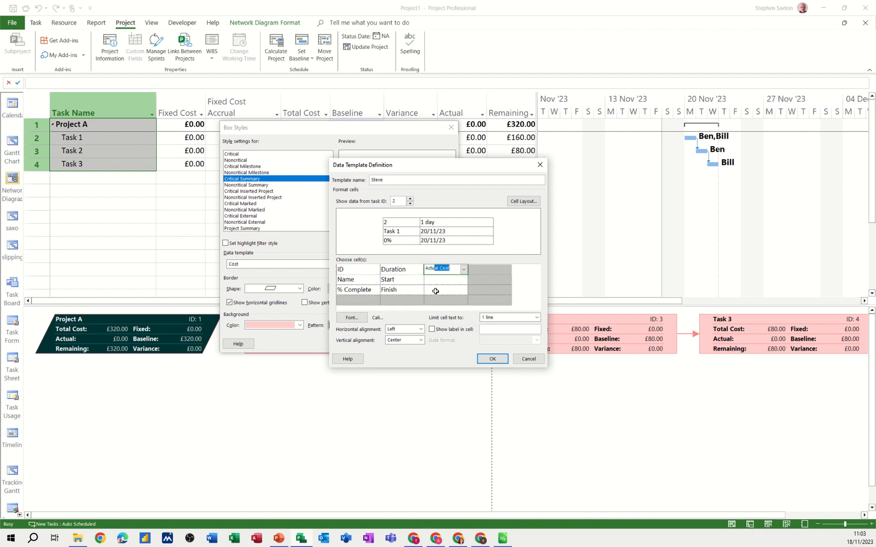
pyautogui.press('Return')
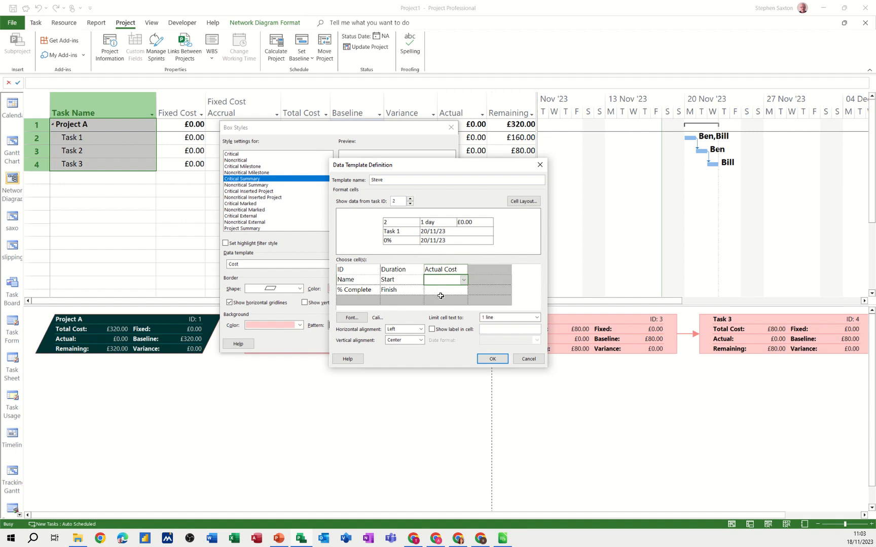
pyautogui.click(490, 360)
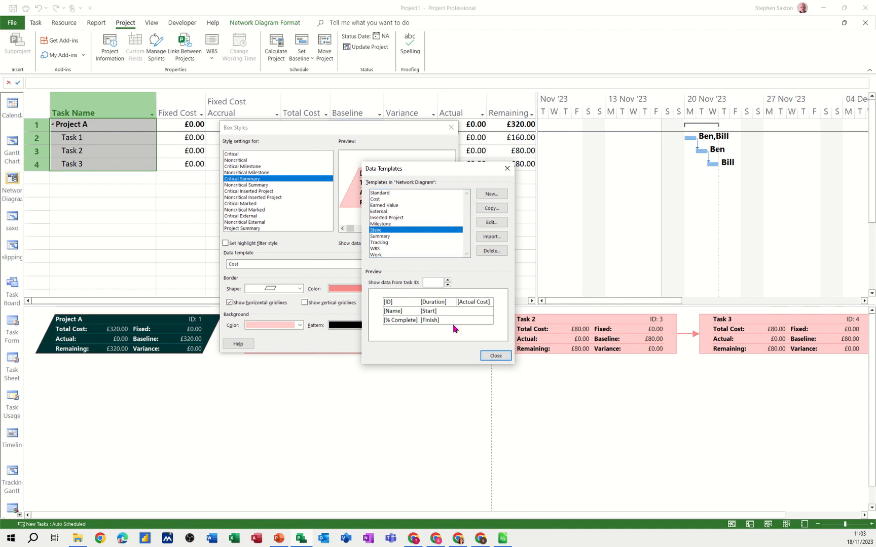
pyautogui.click(486, 356)
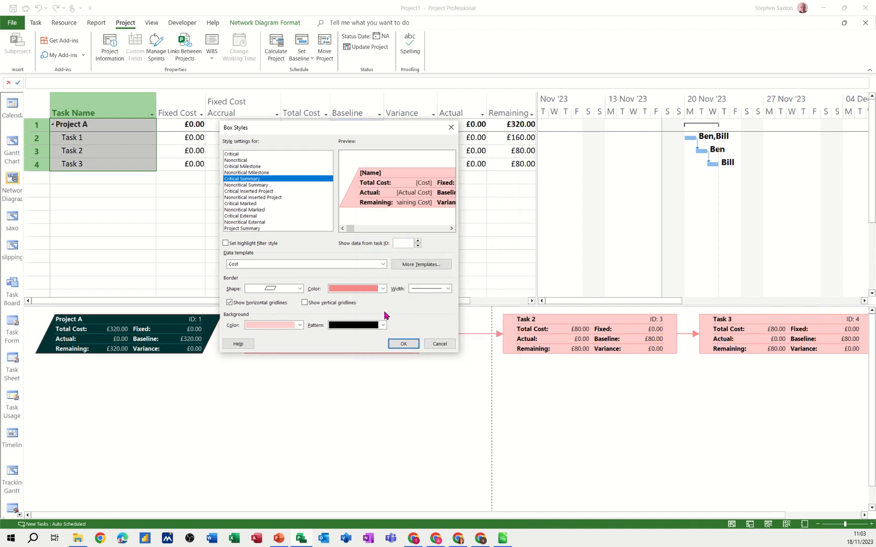
# - Apply the new custom data template to the Critical Summary box style
pyautogui.click(297, 269)
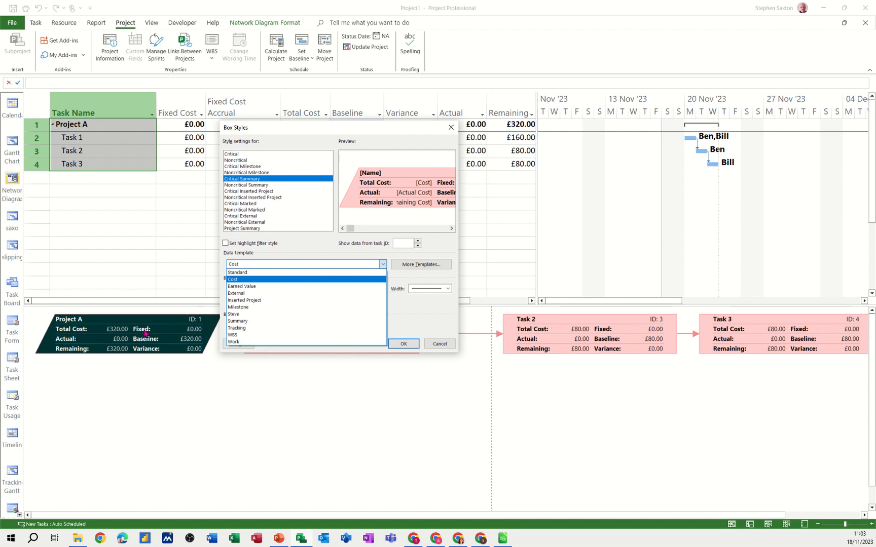
pyautogui.click(236, 314)
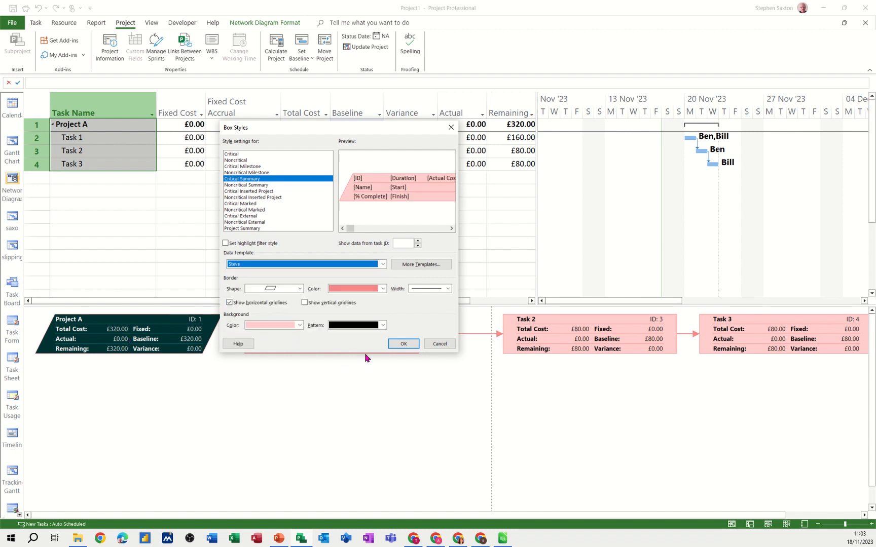
pyautogui.click(401, 344)
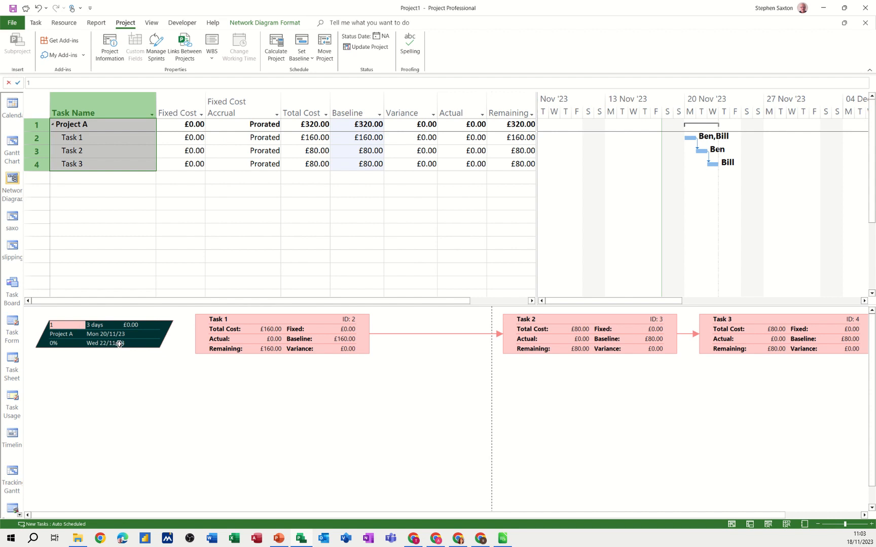
pyautogui.doubleClick(234, 379)
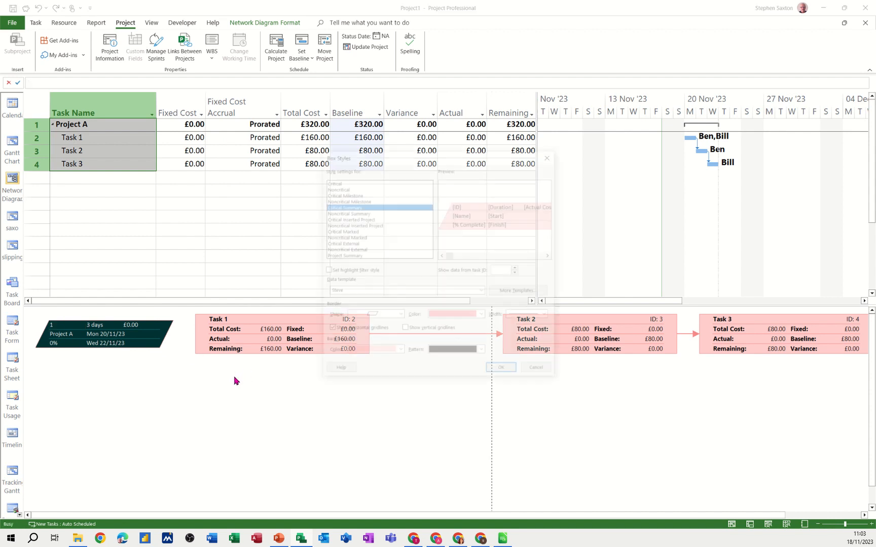
pyautogui.click(335, 181)
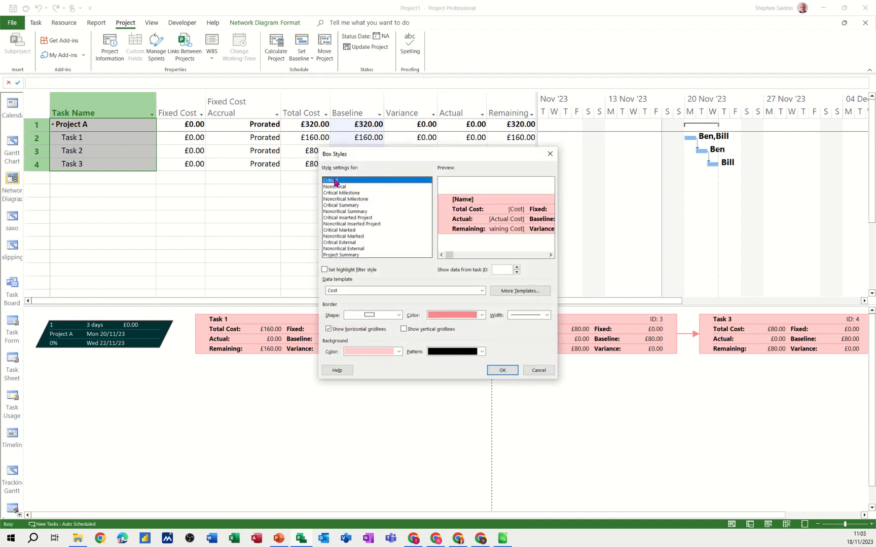
pyautogui.click(499, 371)
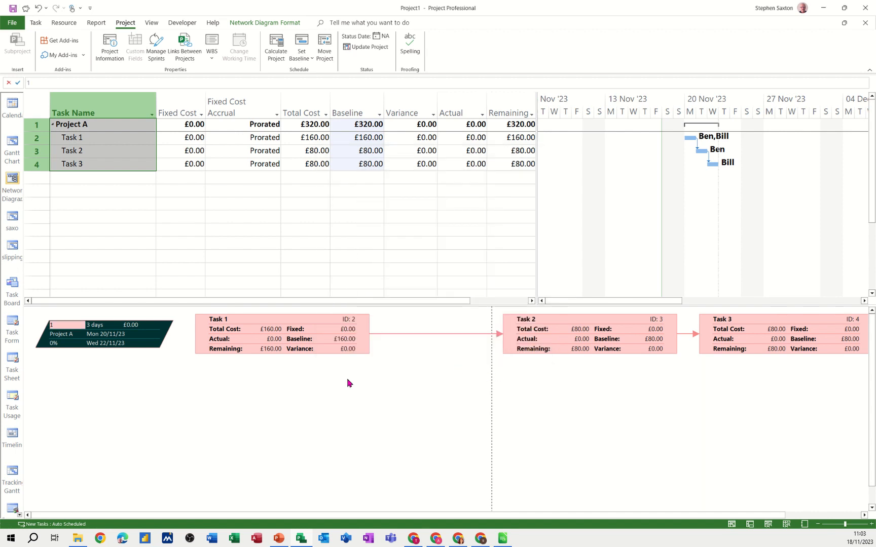
# - Apply the custom data template to the Critical box style in the network diagram
pyautogui.doubleClick(323, 380)
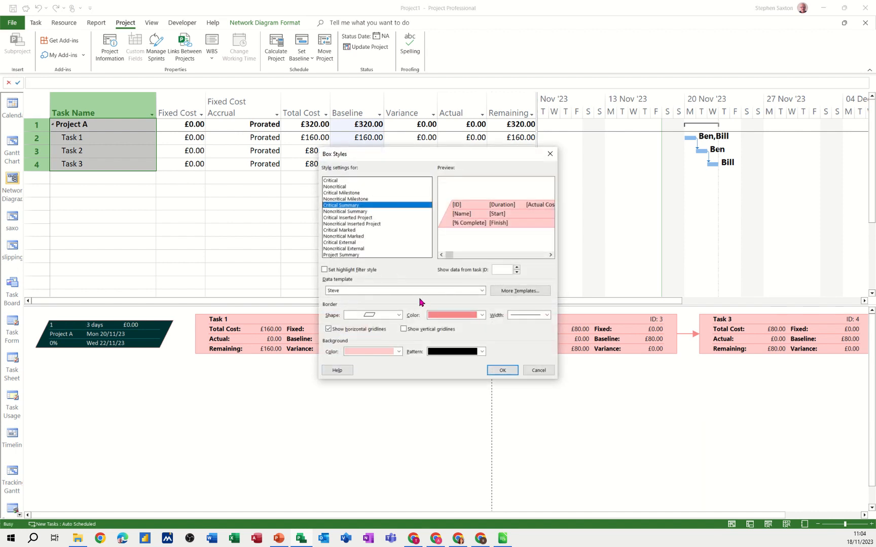
pyautogui.click(342, 181)
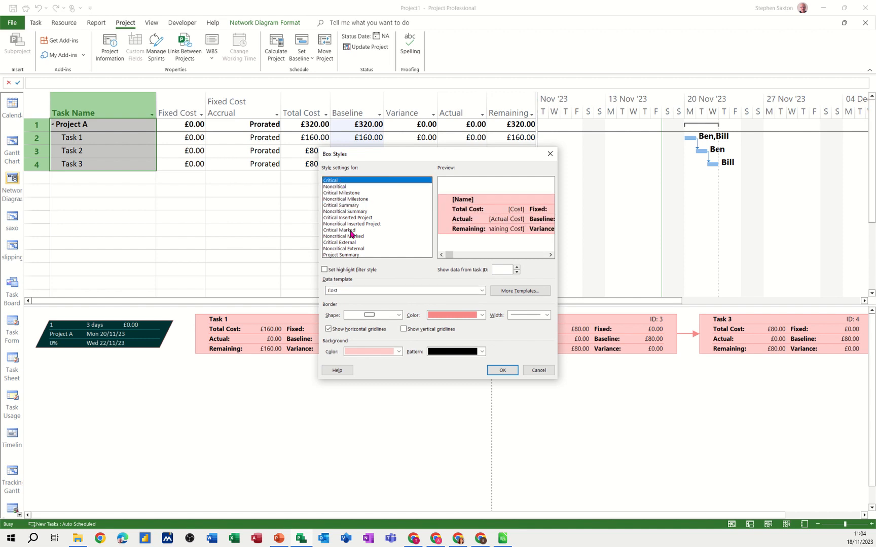
pyautogui.click(364, 291)
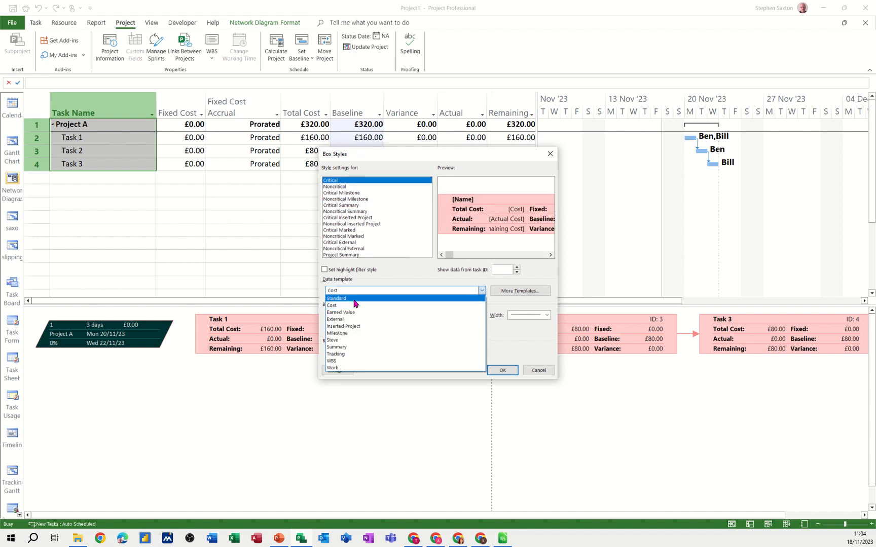
pyautogui.click(342, 340)
pyautogui.click(499, 370)
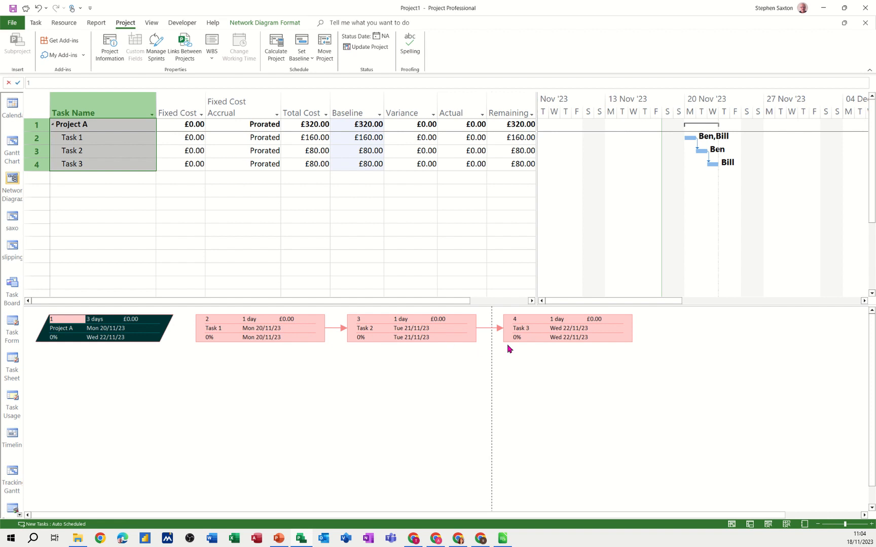
# - Select Task 2 in the Gantt Chart and switch its table from Cost to Entry
pyautogui.click(242, 157)
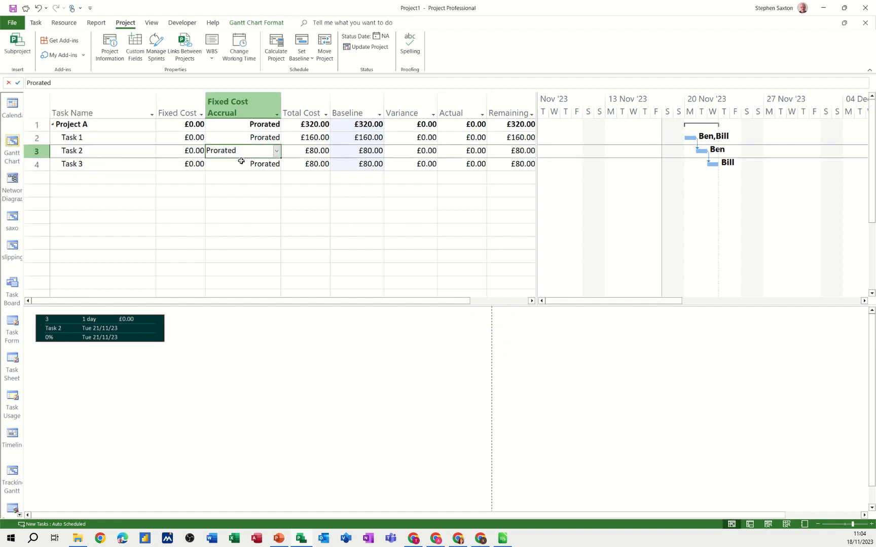
pyautogui.click(151, 24)
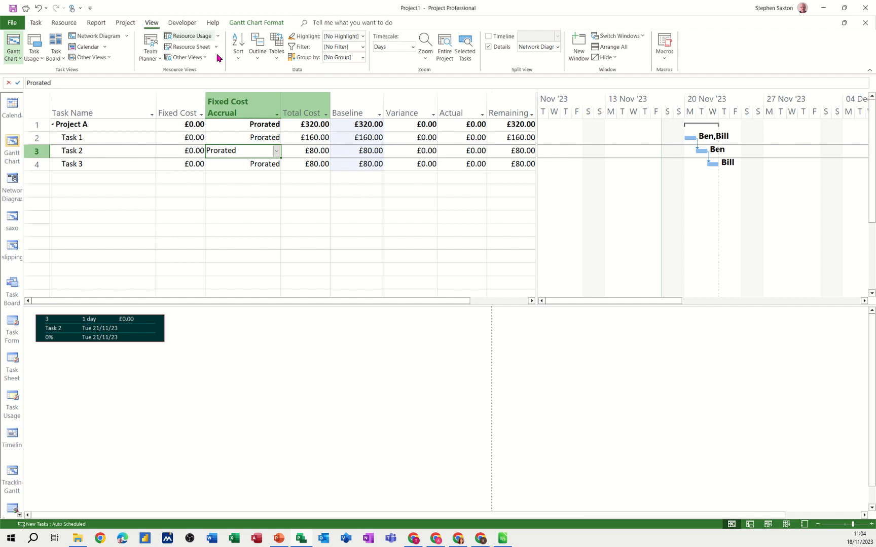
pyautogui.click(277, 57)
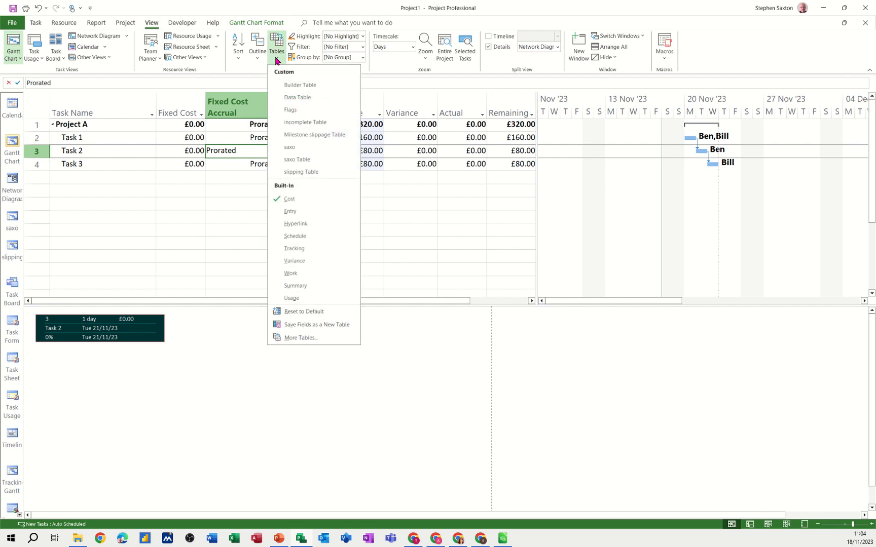
pyautogui.click(290, 211)
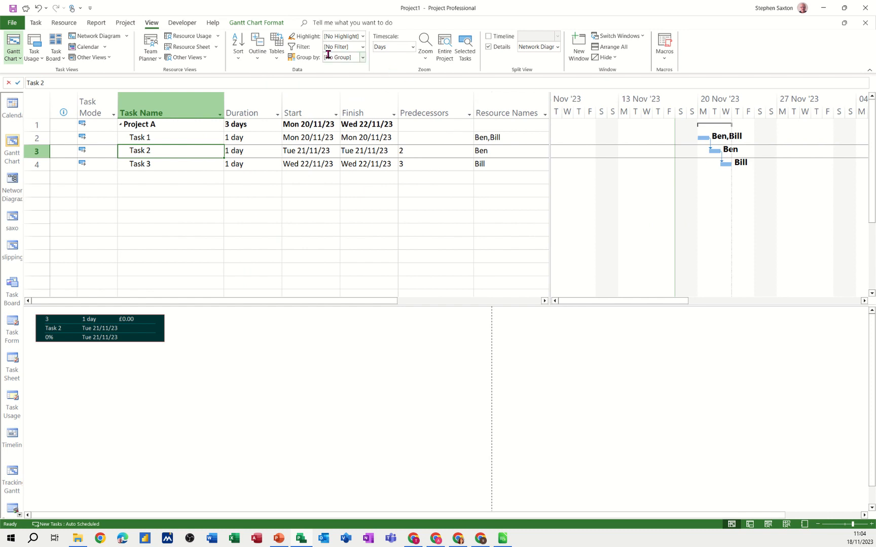
# - Show critical tasks in the Gantt bars and select Project A through Task 3 to display them all in the network diagram
pyautogui.click(254, 23)
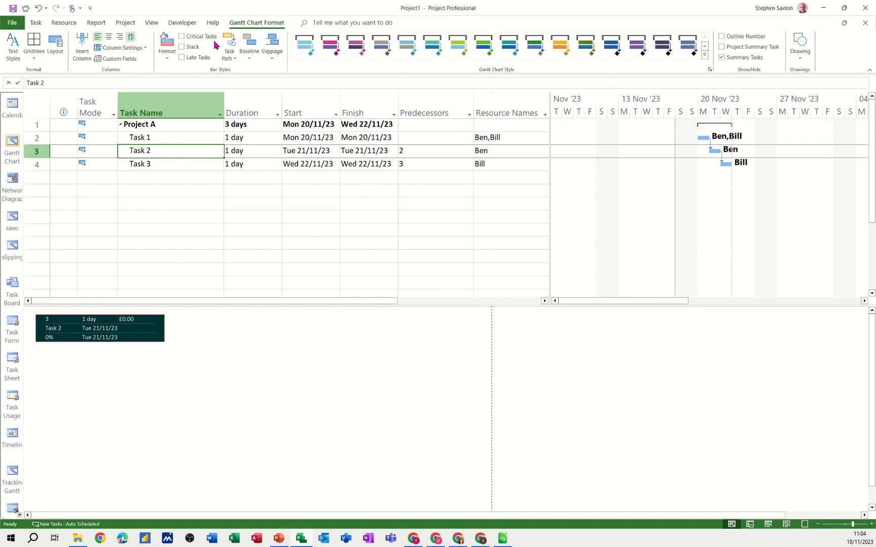
pyautogui.click(182, 37)
pyautogui.moveTo(163, 128); pyautogui.dragTo(162, 165)
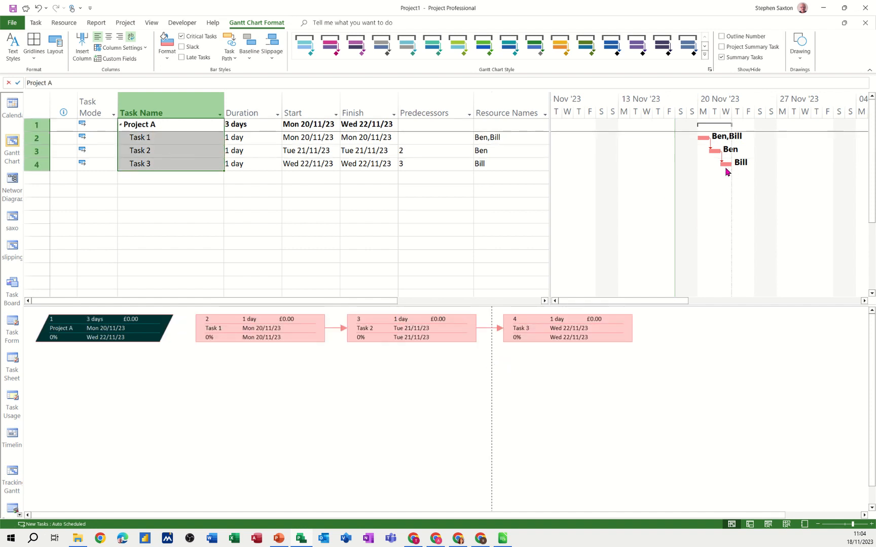
# - Set Task 2's duration to 3 days in the Gantt Chart table
pyautogui.click(240, 151)
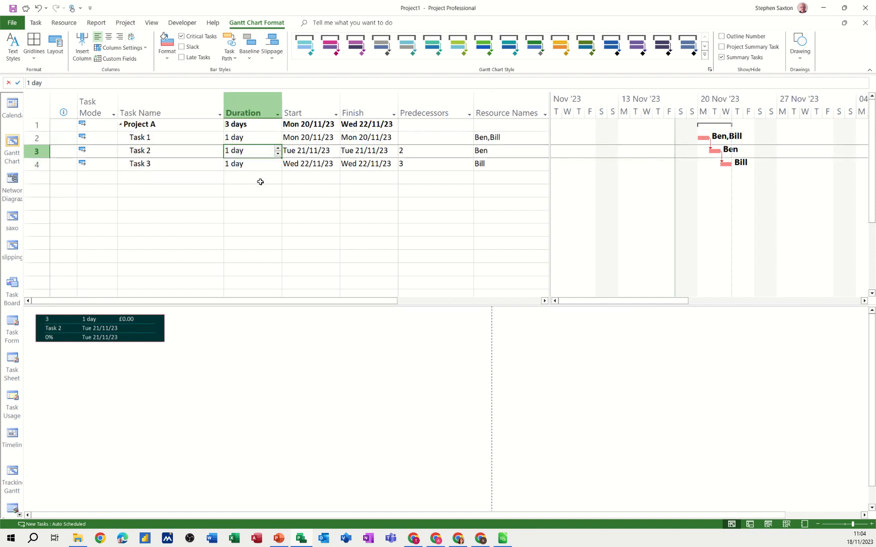
pyautogui.write('3')
pyautogui.click(253, 174)
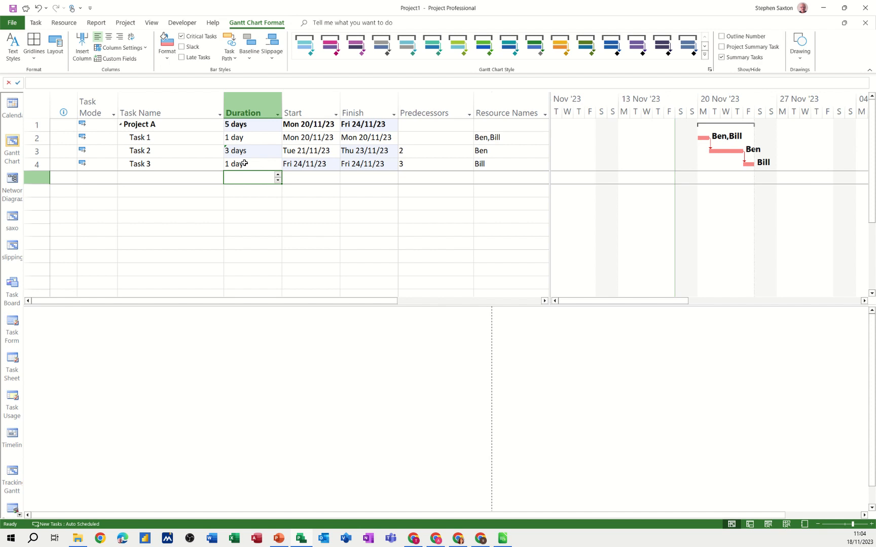
# - Remove Task 3's predecessor and select Project A through Task 3 to display them in the network diagram
pyautogui.click(413, 168)
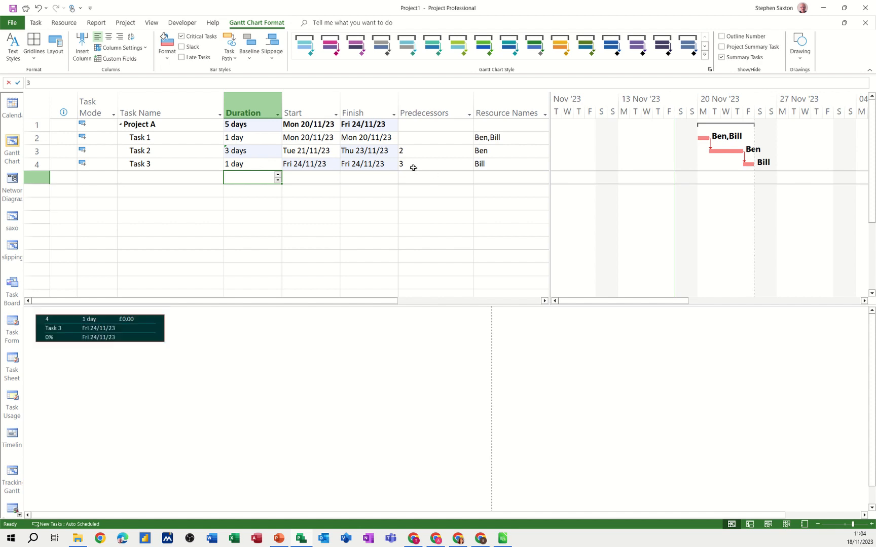
pyautogui.press('Delete')
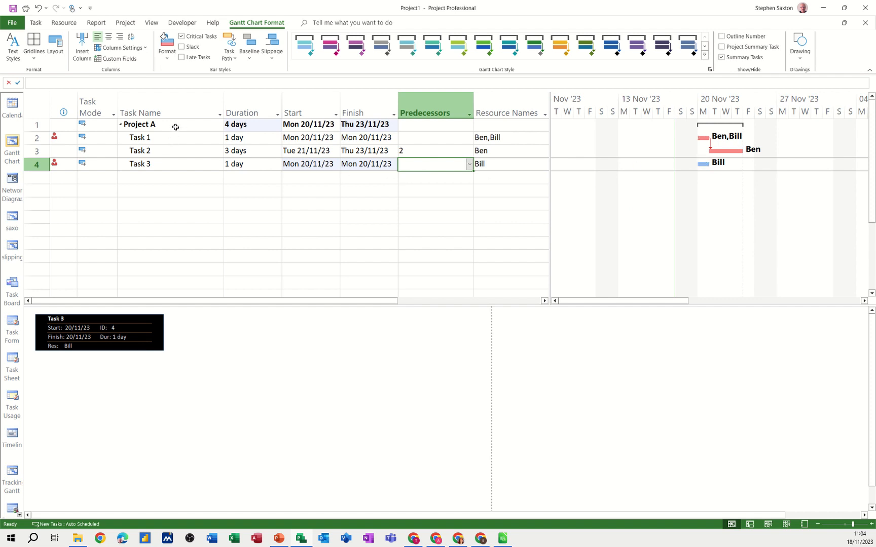
pyautogui.moveTo(175, 127); pyautogui.dragTo(170, 165)
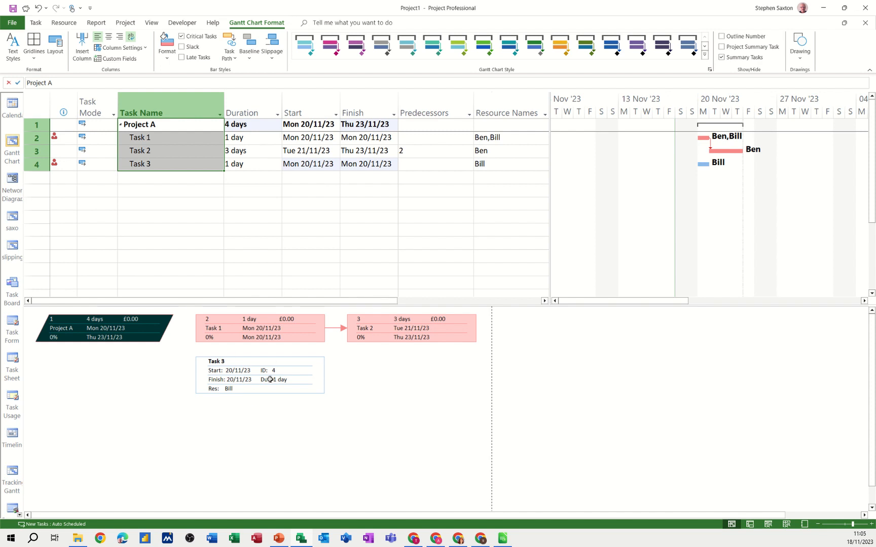
# - Apply the custom data template to the Noncritical box style used by Task 3, and select the Project A box
pyautogui.doubleClick(221, 414)
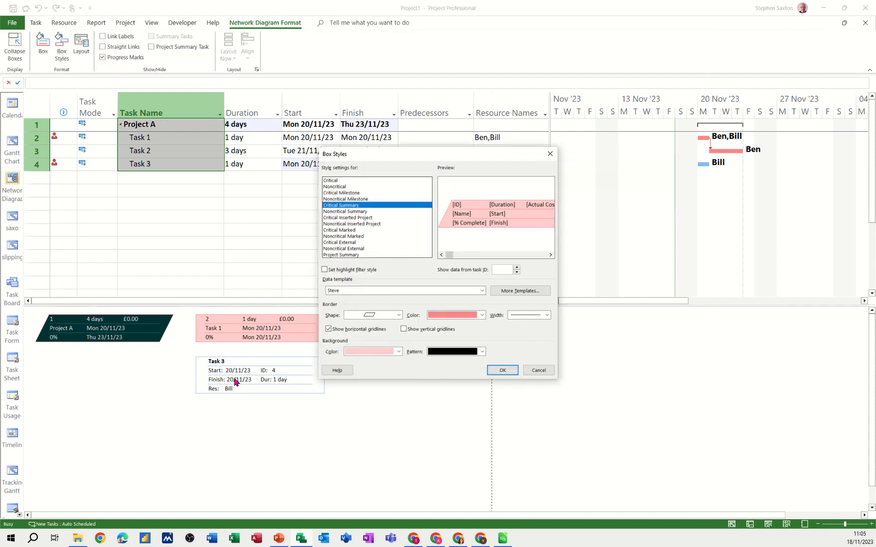
pyautogui.click(516, 373)
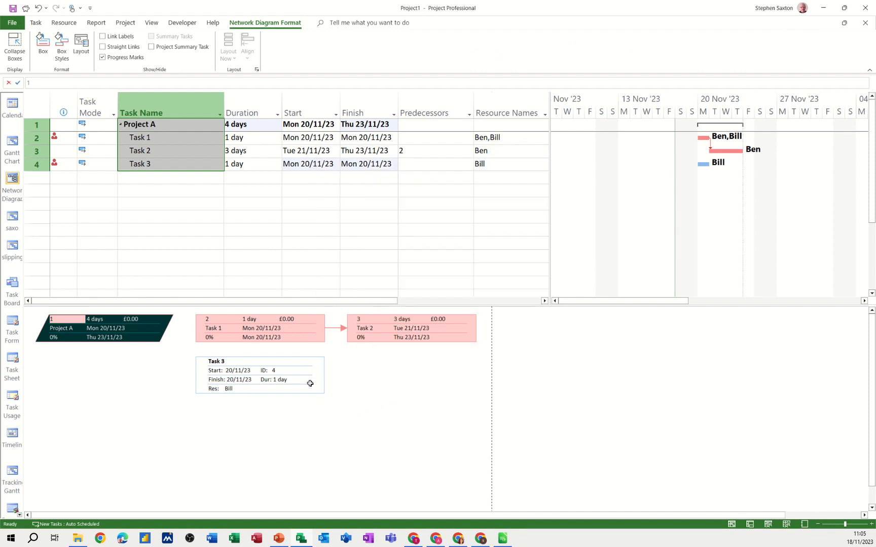
pyautogui.click(310, 383)
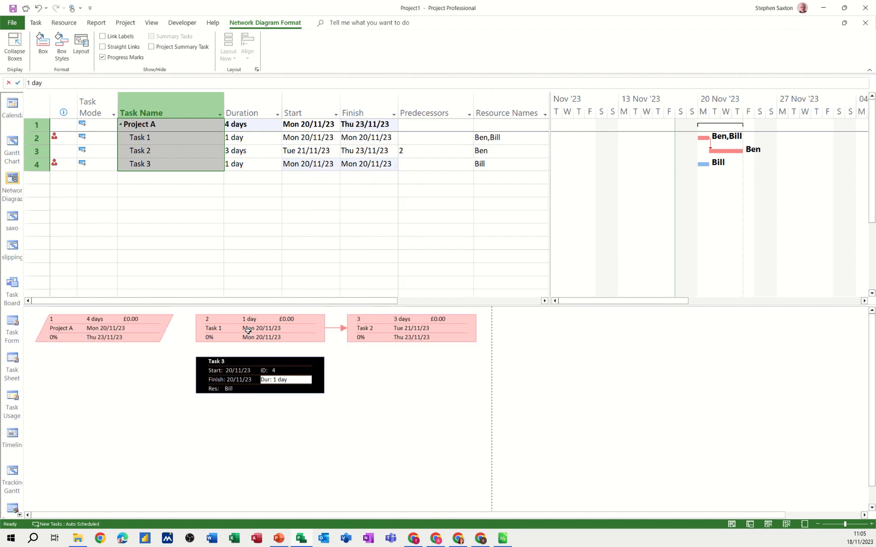
pyautogui.doubleClick(246, 423)
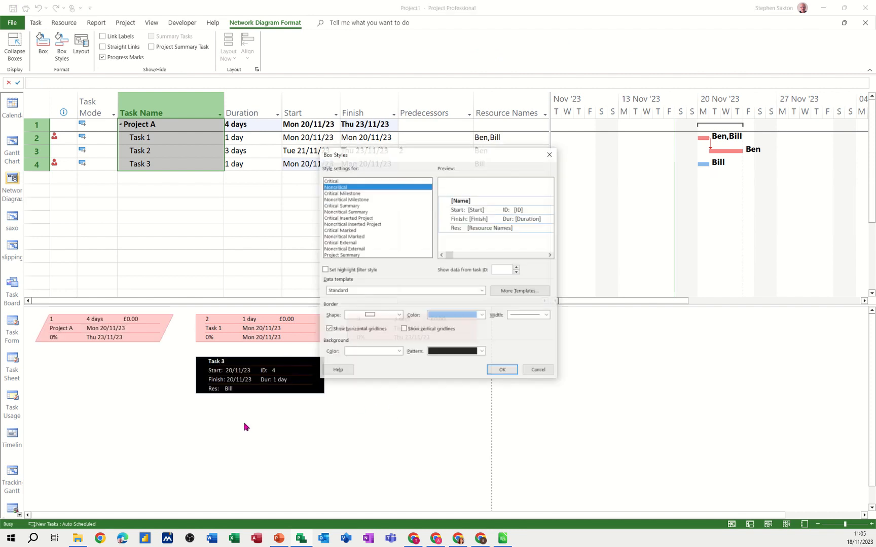
pyautogui.click(370, 291)
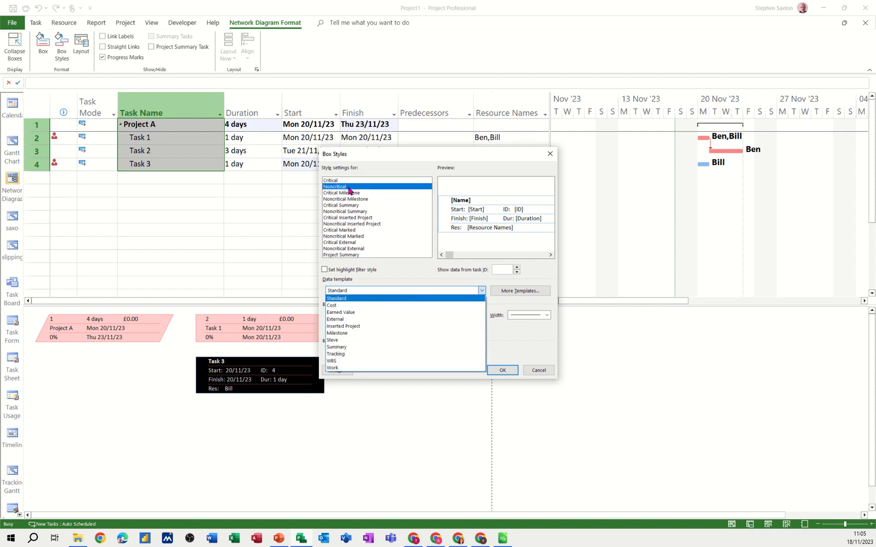
pyautogui.click(338, 341)
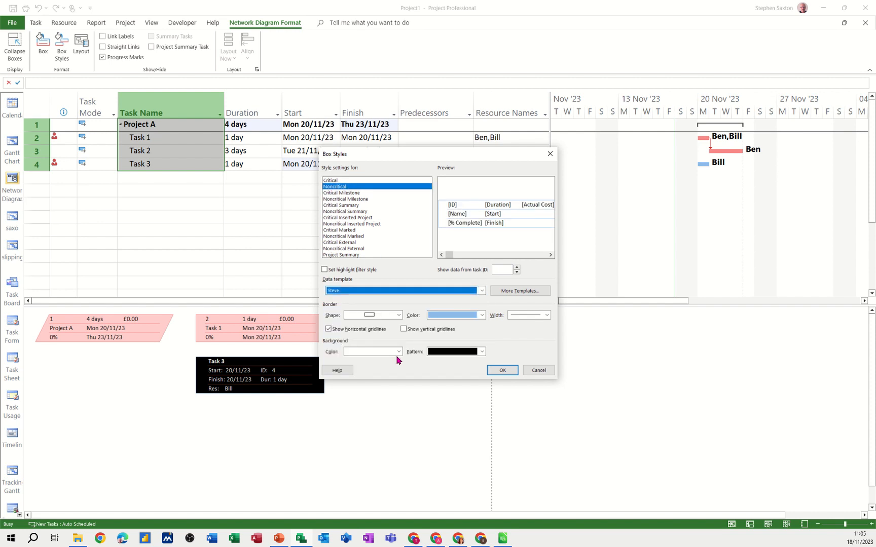
pyautogui.click(502, 371)
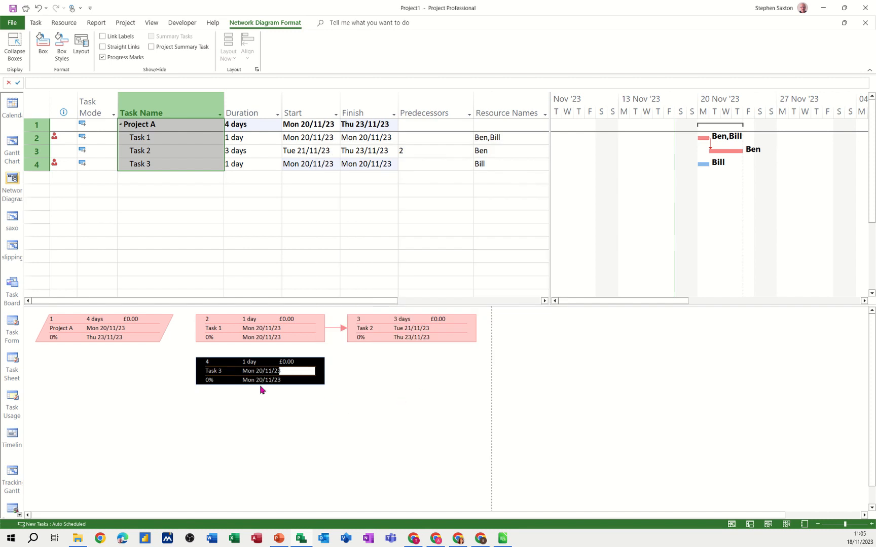
pyautogui.click(138, 335)
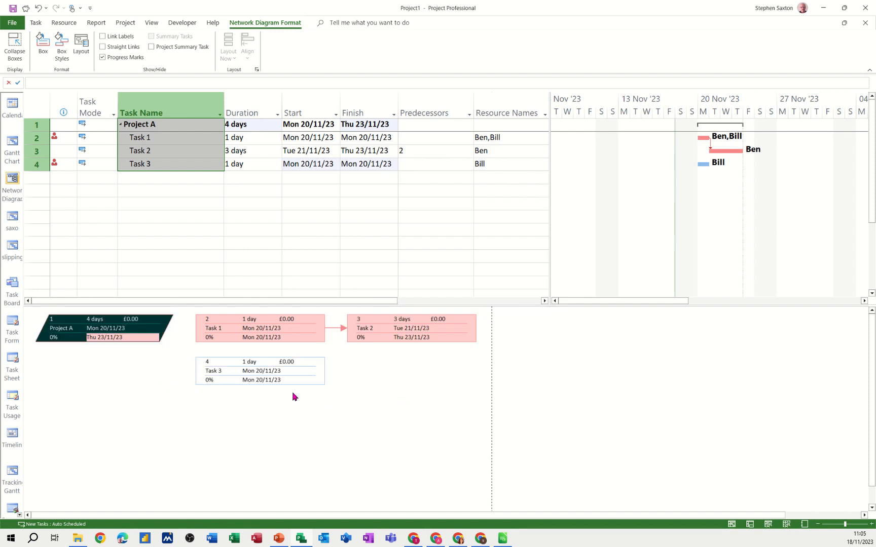
# - Review the network diagram's layout options for box arrangement, link style and link colours, keeping the settings as they are
pyautogui.rightClick(176, 386)
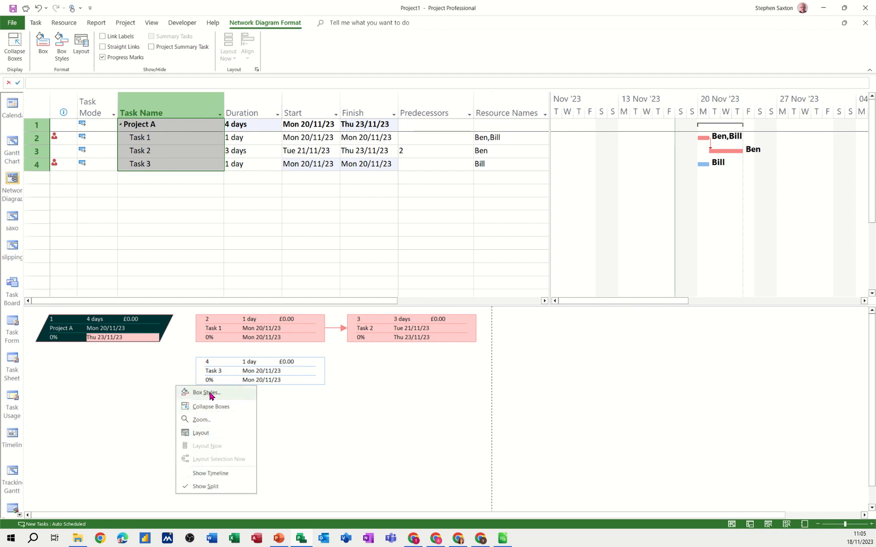
pyautogui.click(195, 434)
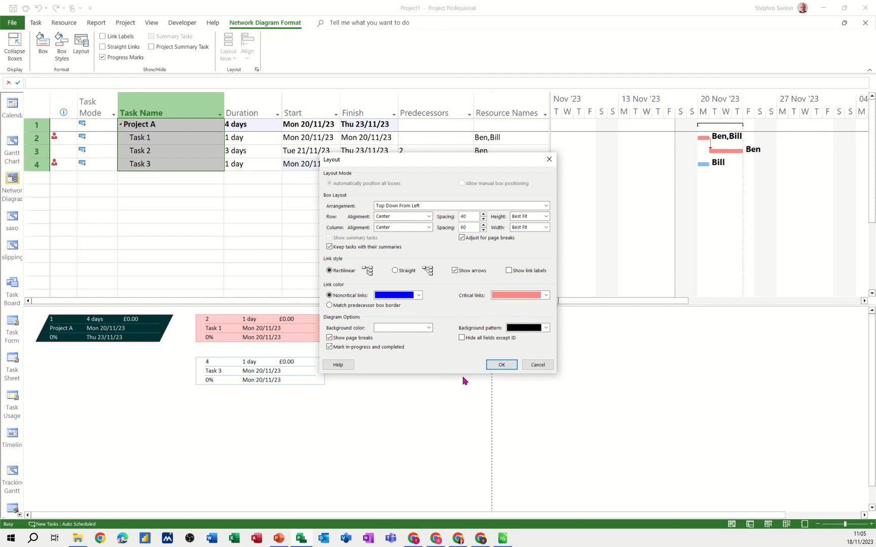
pyautogui.click(502, 365)
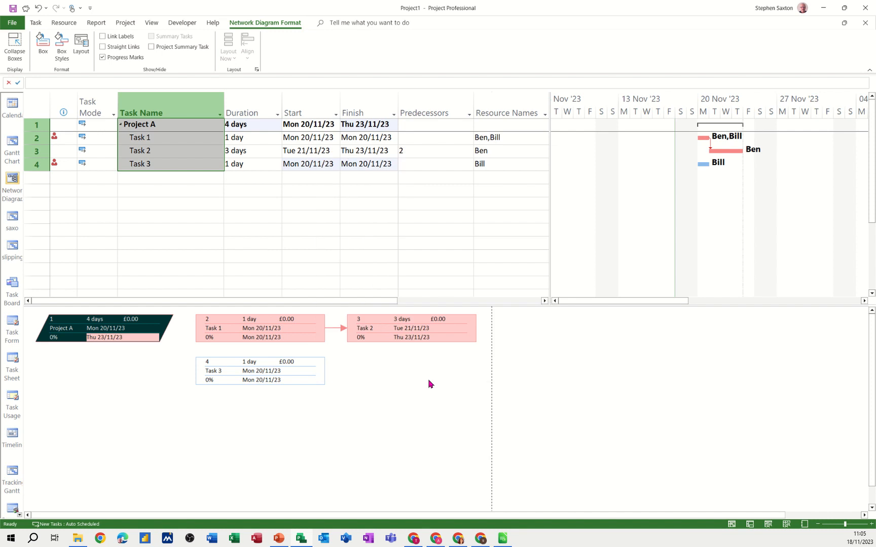